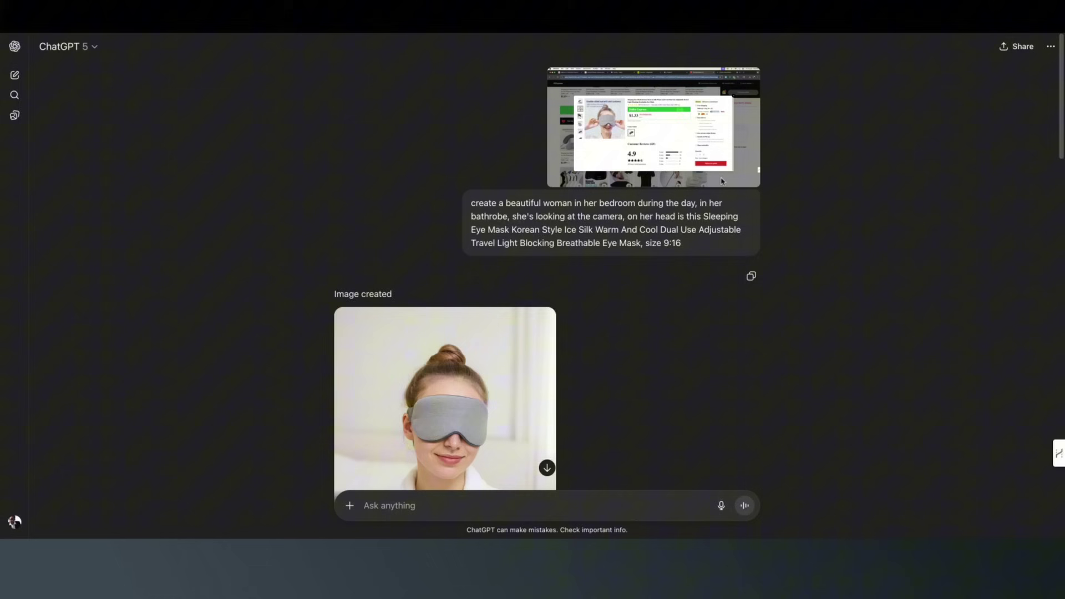
- Close the screenshot preview and download the generated bathrobe portrait with the grey eye mask
click(678, 140)
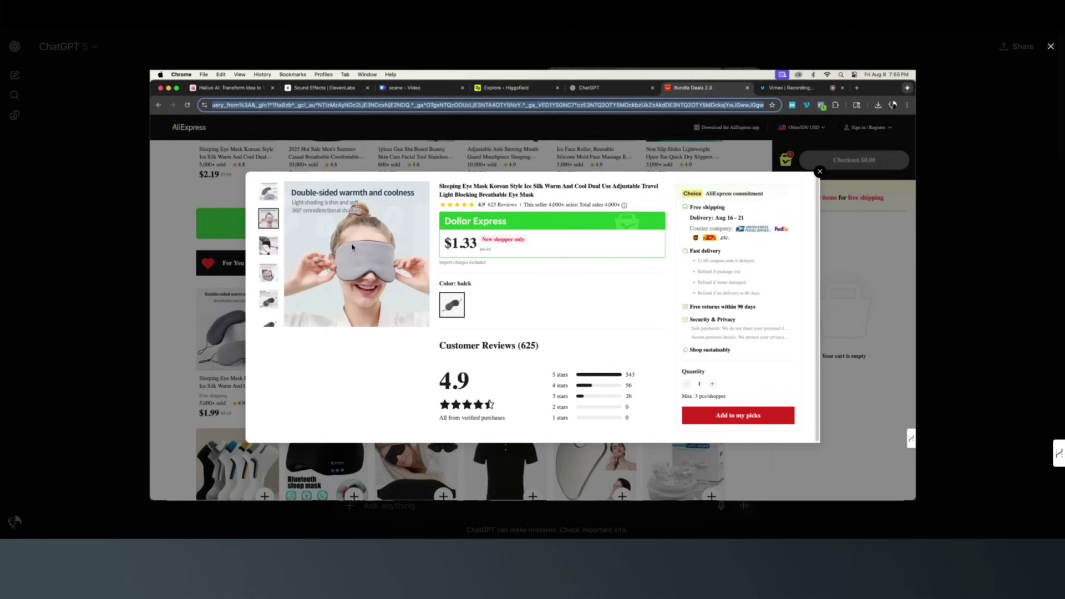
click(990, 226)
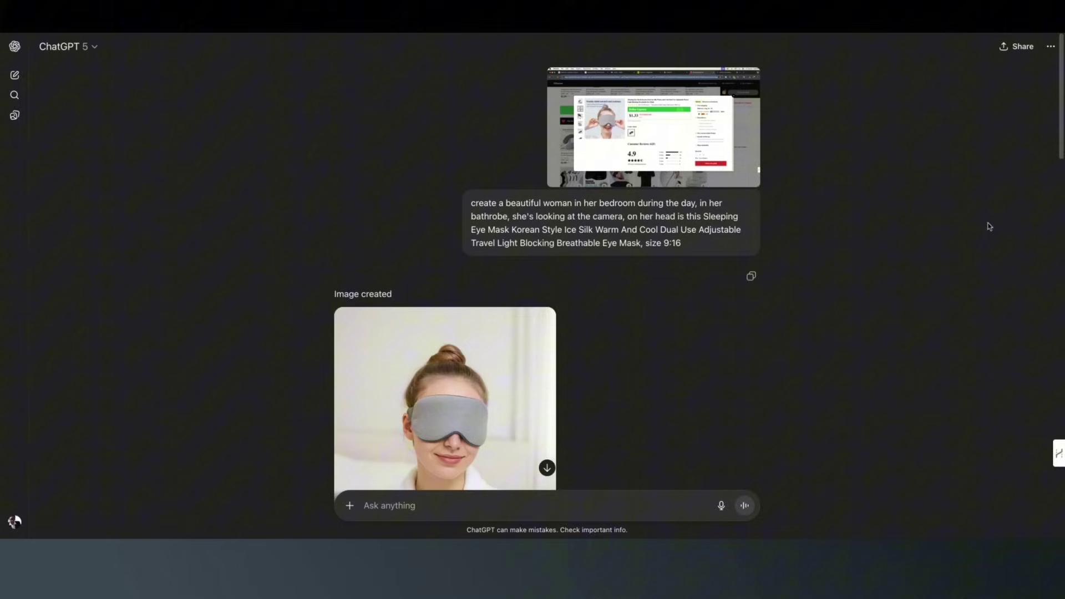
scroll(557, 264, down, 2)
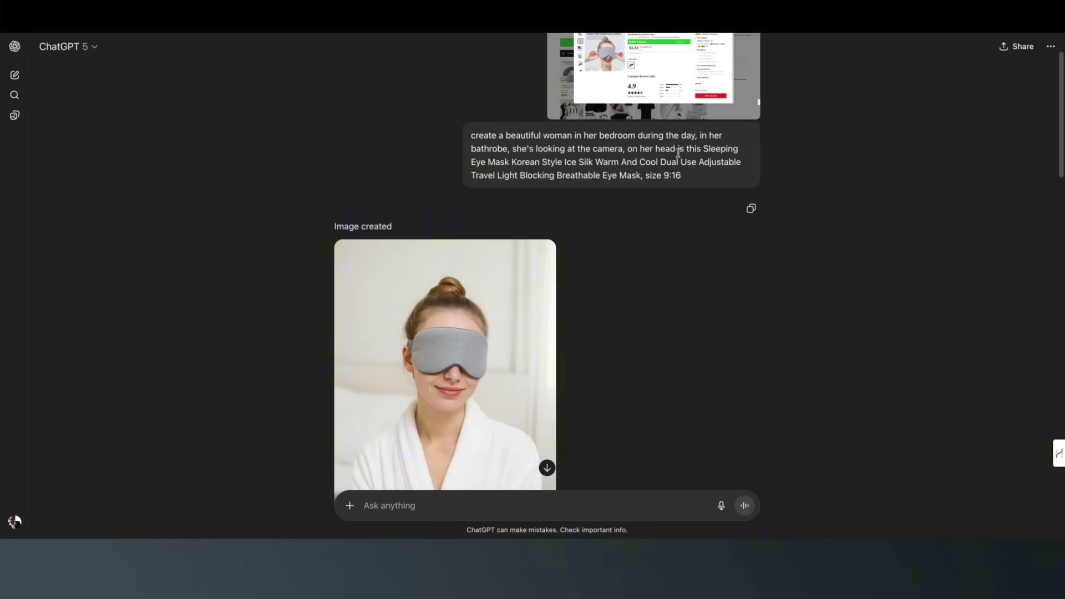
scroll(470, 321, down, 1)
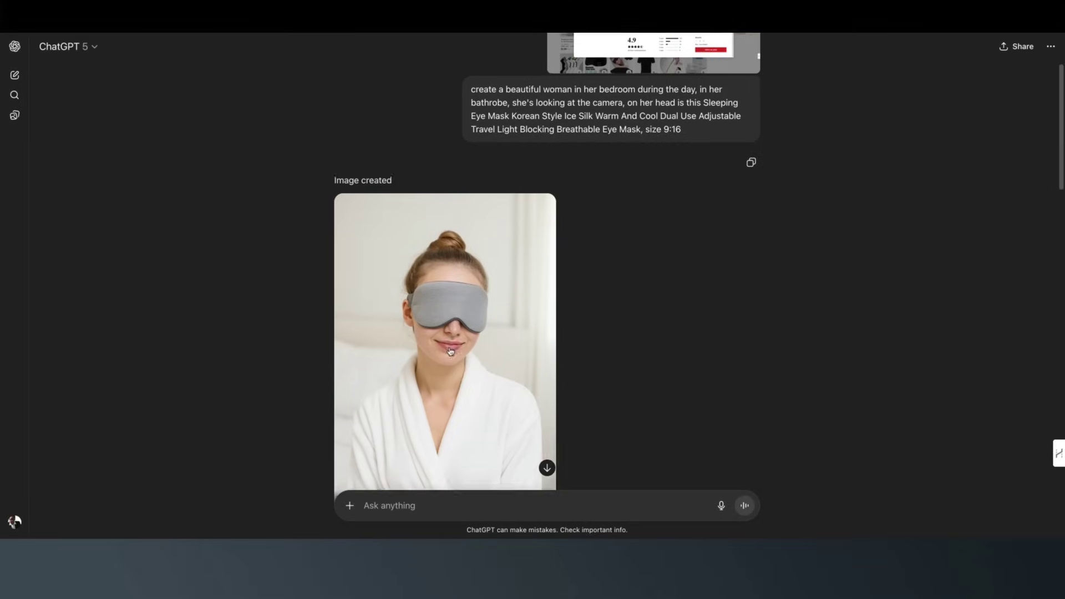
scroll(447, 335, down, 2)
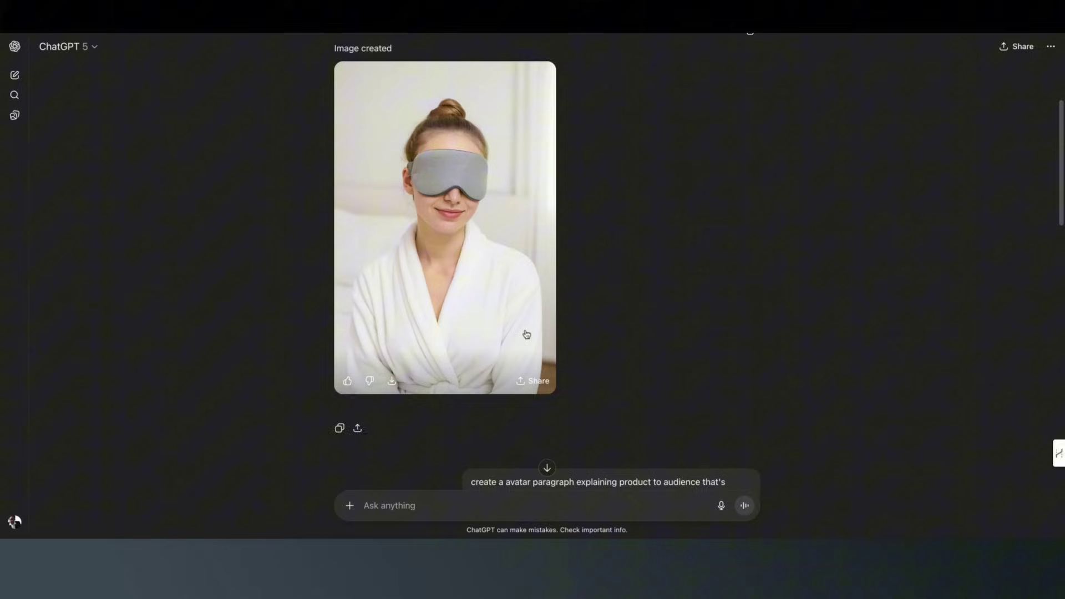
scroll(525, 298, up, 1)
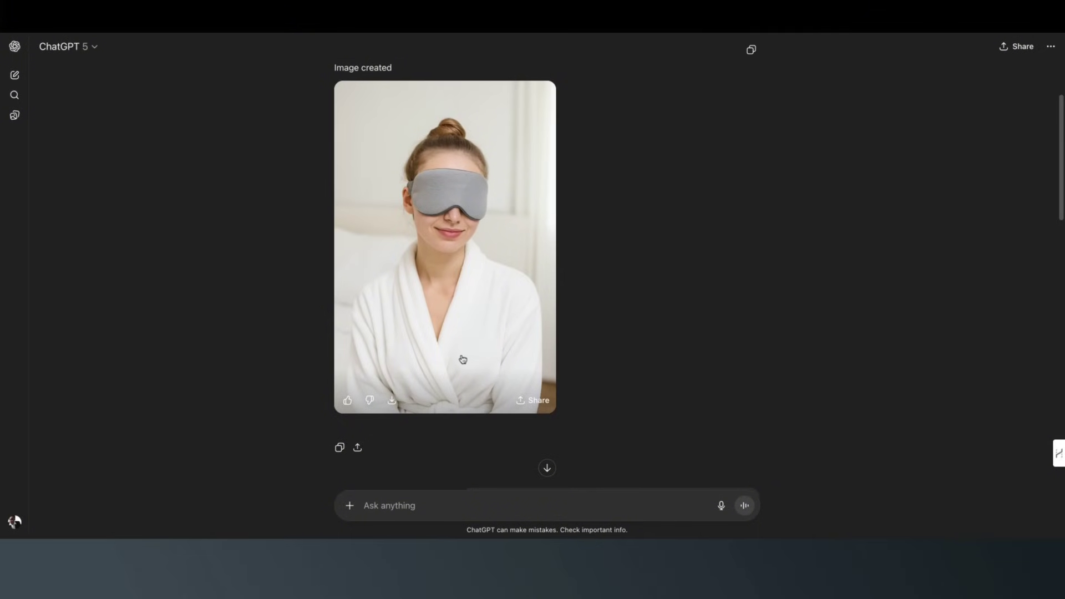
scroll(400, 392, up, 1)
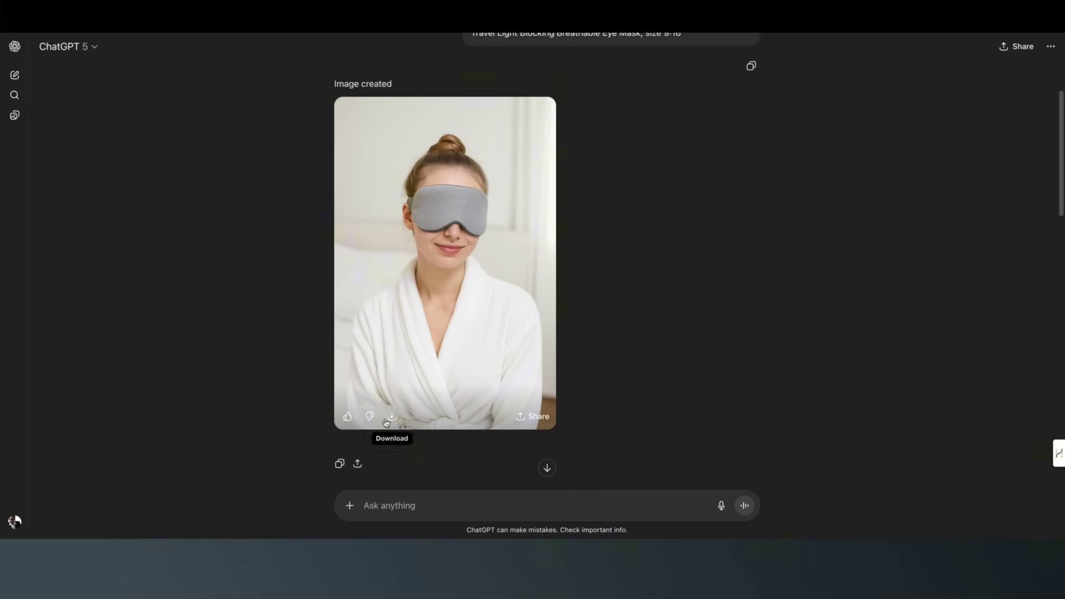
click(393, 419)
scroll(640, 375, down, 1)
scroll(640, 377, down, 3)
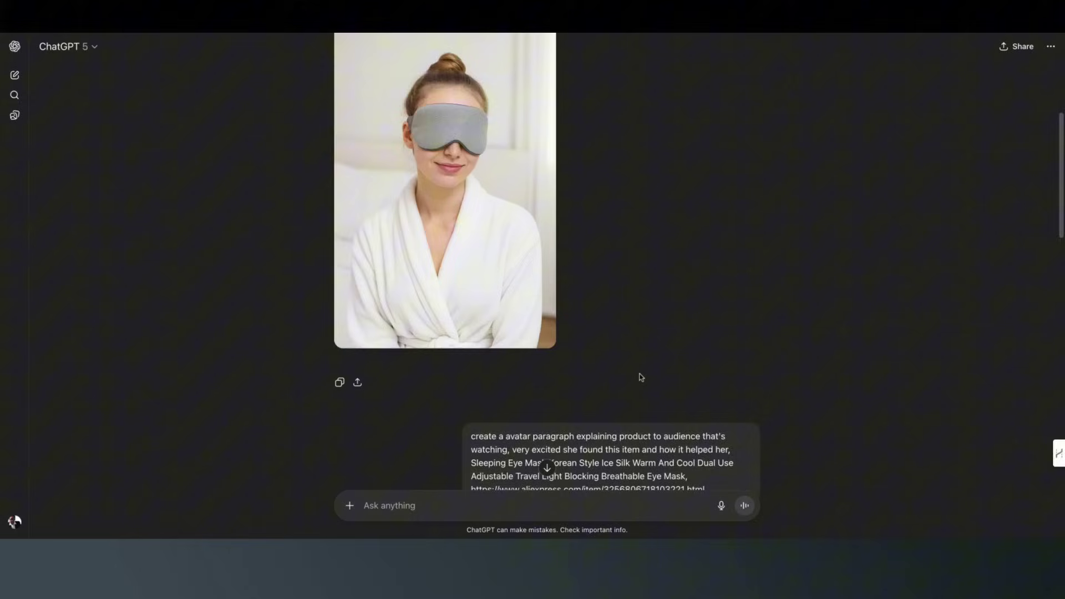
scroll(639, 377, down, 5)
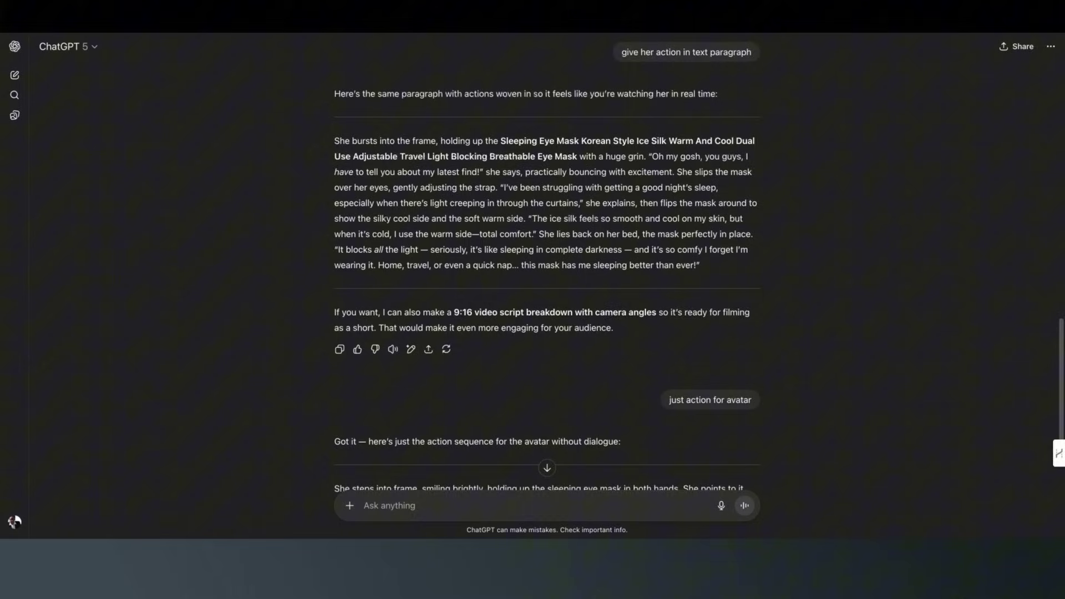
scroll(487, 208, up, 3)
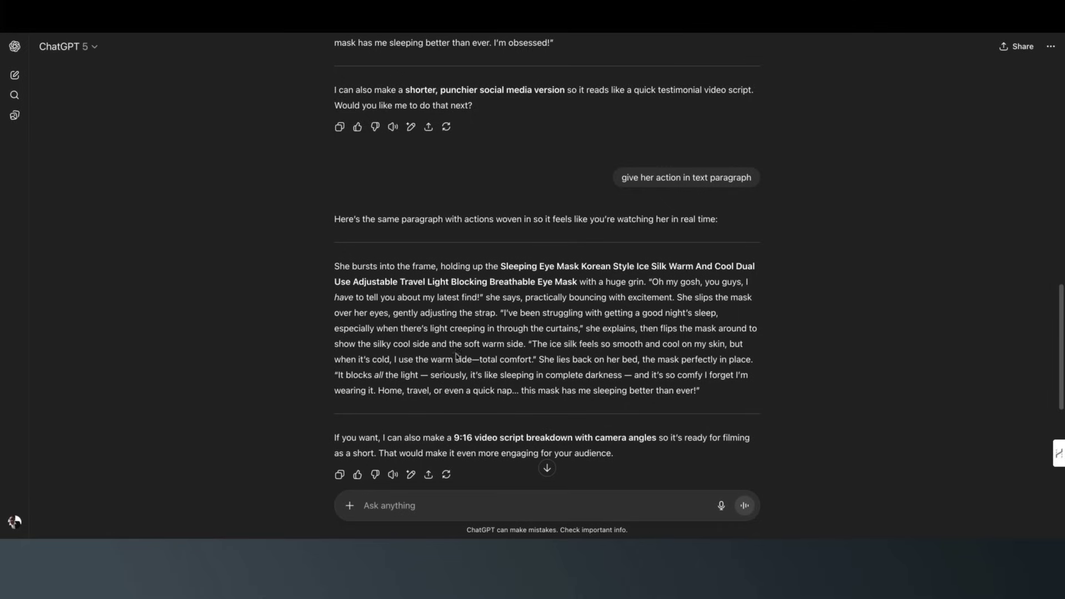
scroll(454, 356, up, 10)
scroll(455, 355, up, 5)
scroll(455, 357, up, 1)
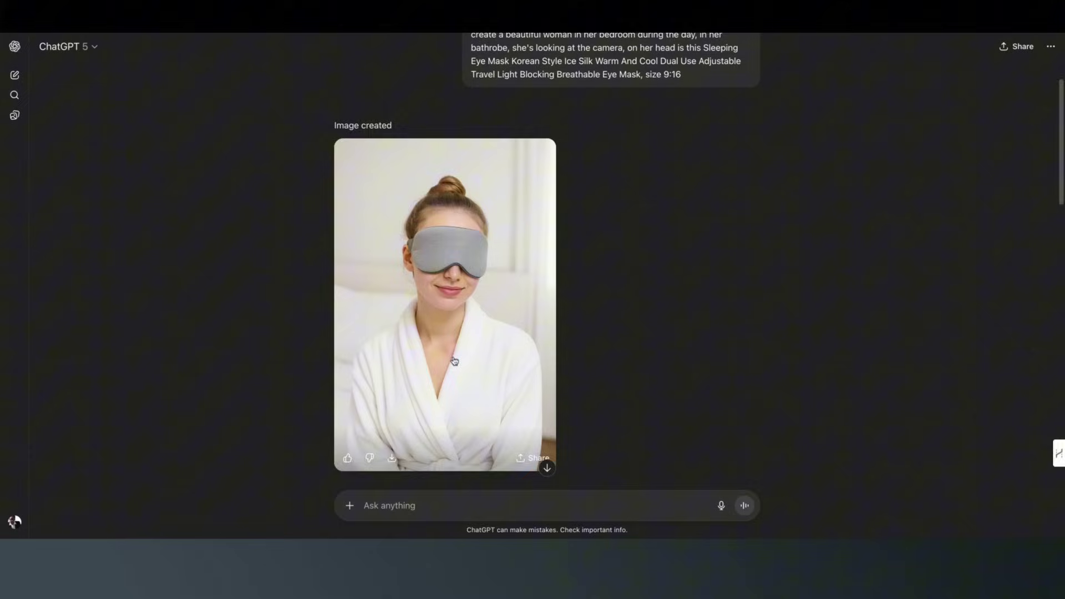
scroll(455, 361, up, 1)
scroll(455, 360, up, 2)
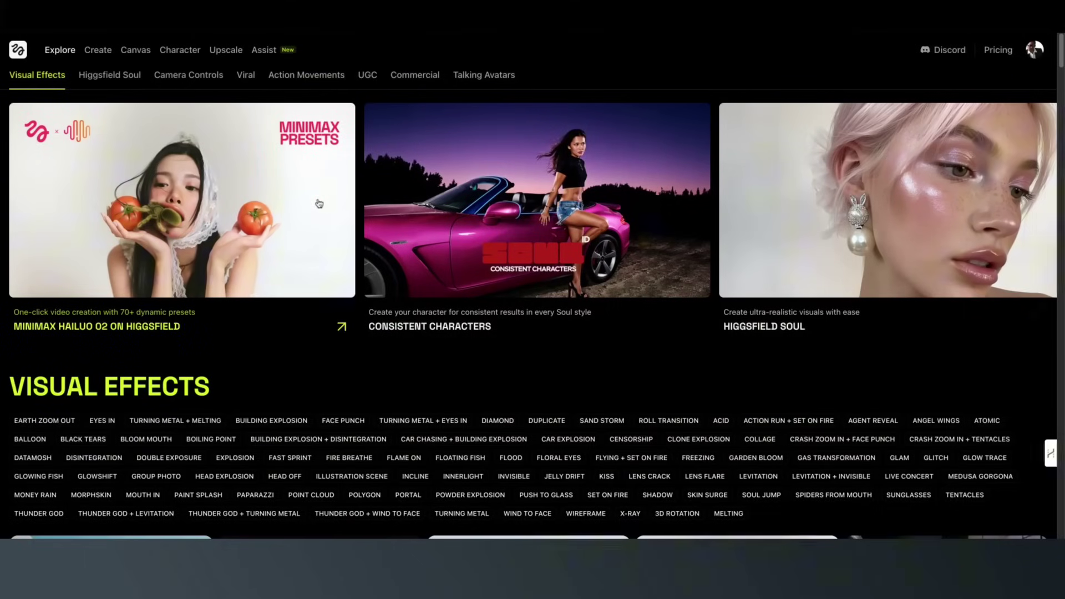
mouse_move(98, 50)
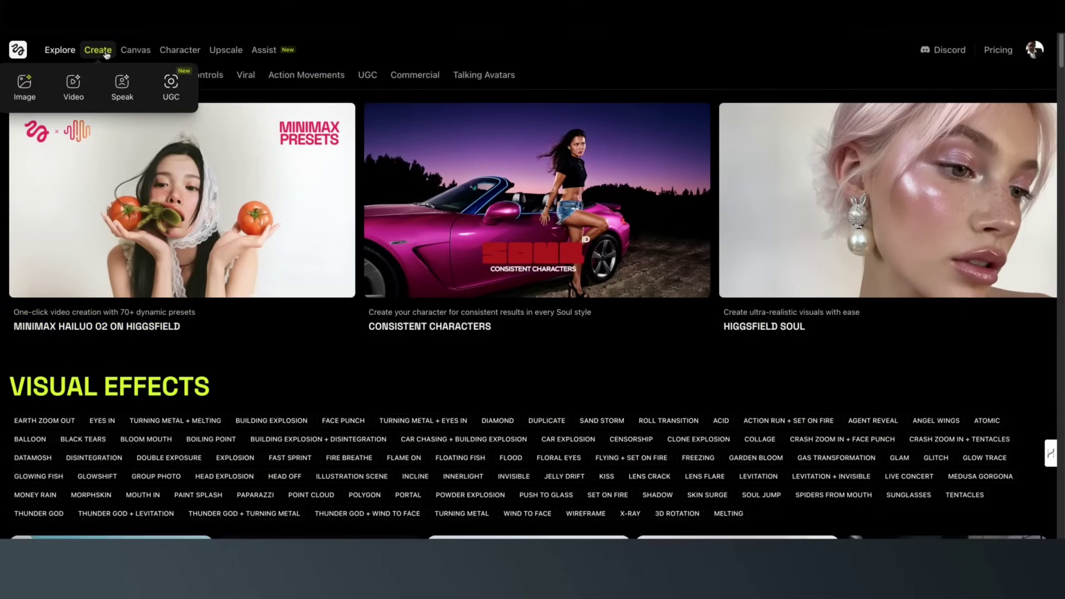
- Open Higgsfield's Create > Speak avatar generator from the Explore page
click(124, 94)
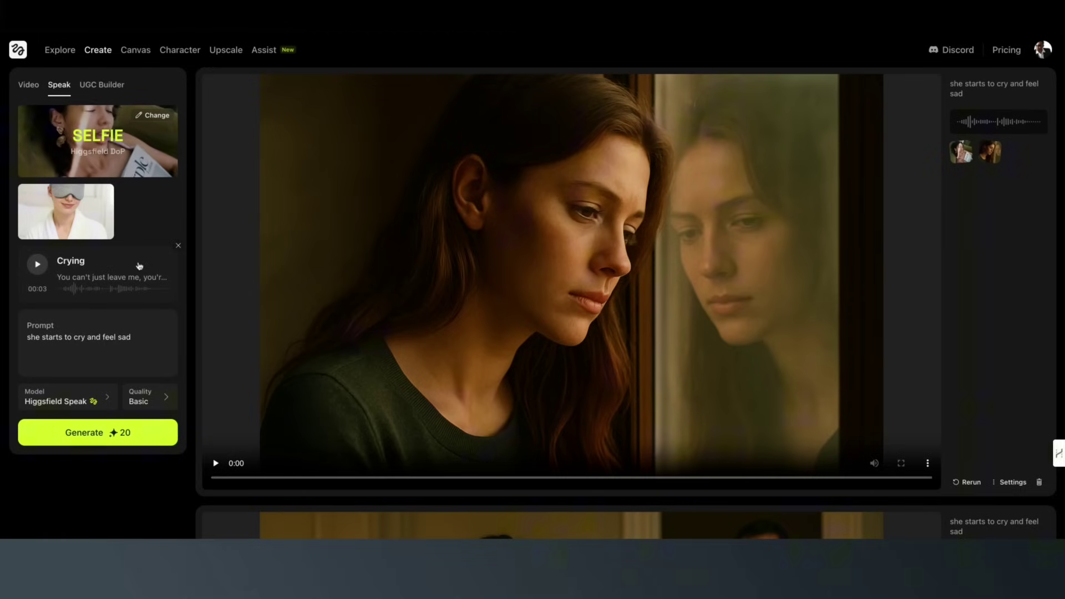
- Choose Google Veo 3 Fast, paste the spoken script, and replace the crying prompt with the action paragraph
click(97, 404)
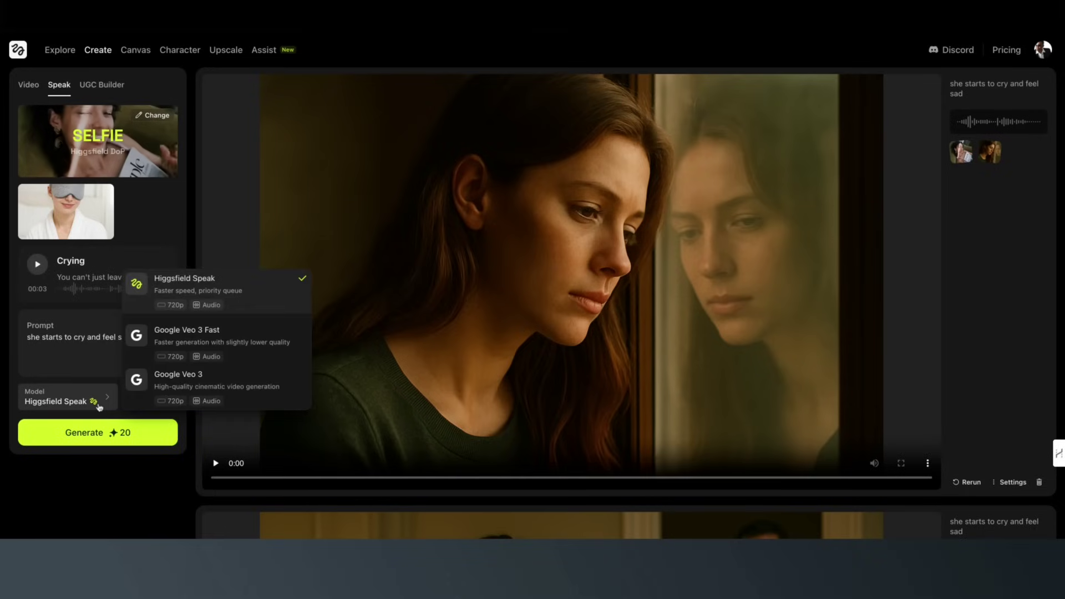
click(184, 341)
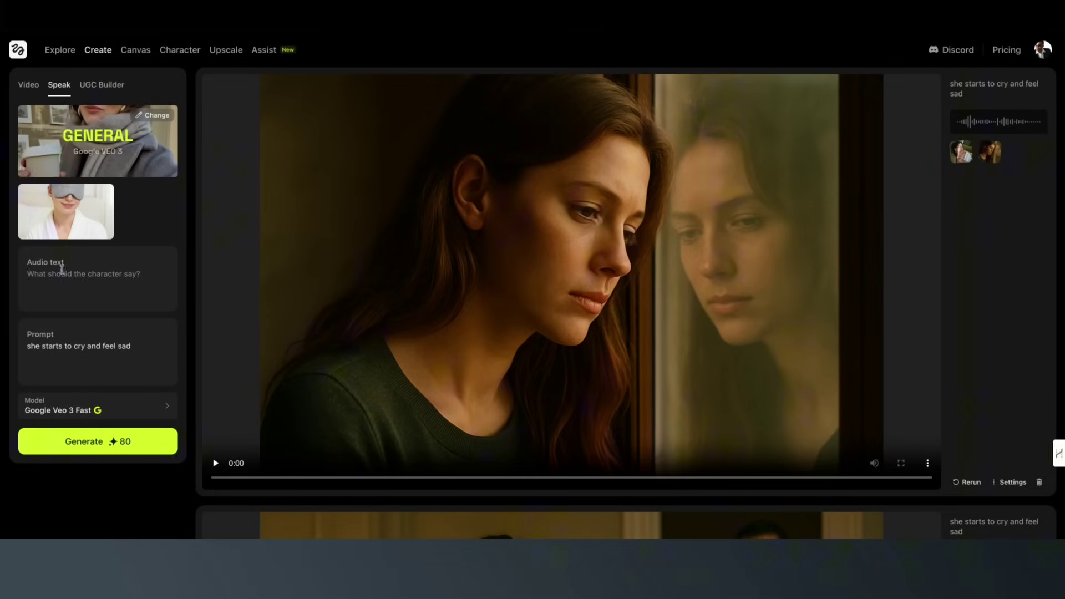
text(and it's so comfortable I forget I'm wearing it. Whether I'm at home, traveling, or just taking a midday nap, this mask has me sleeping better than ever. I'm obsessed!)
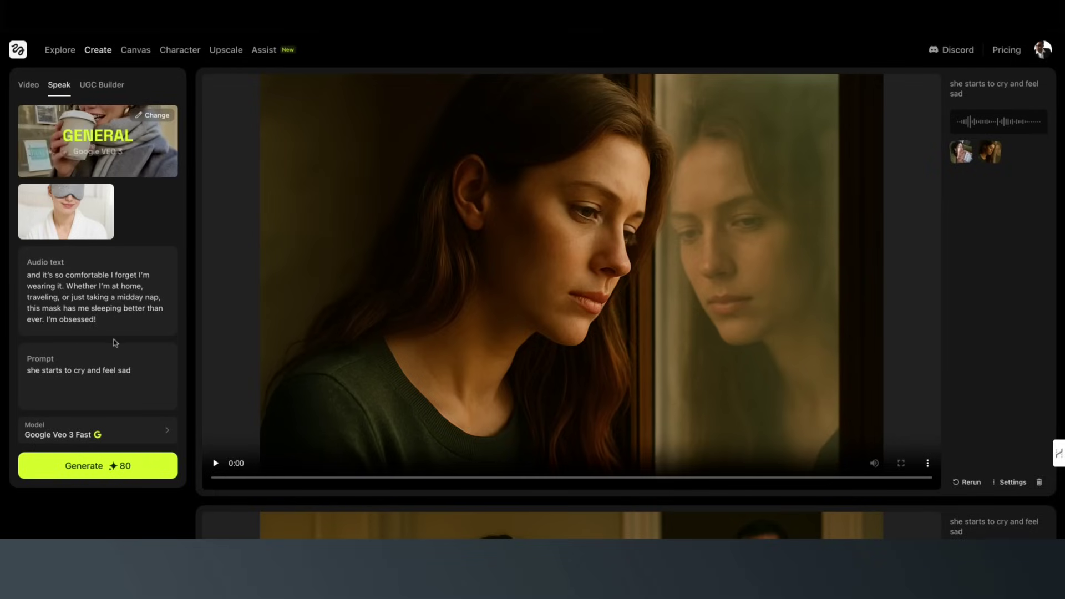
drag(143, 374, 3, 377)
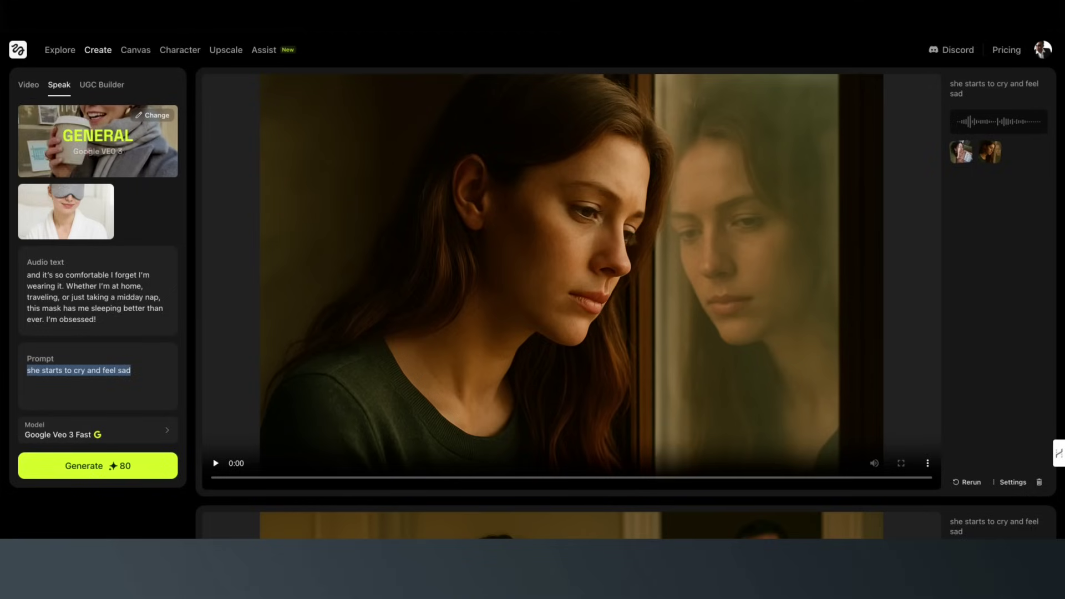
key(ctrl+v)
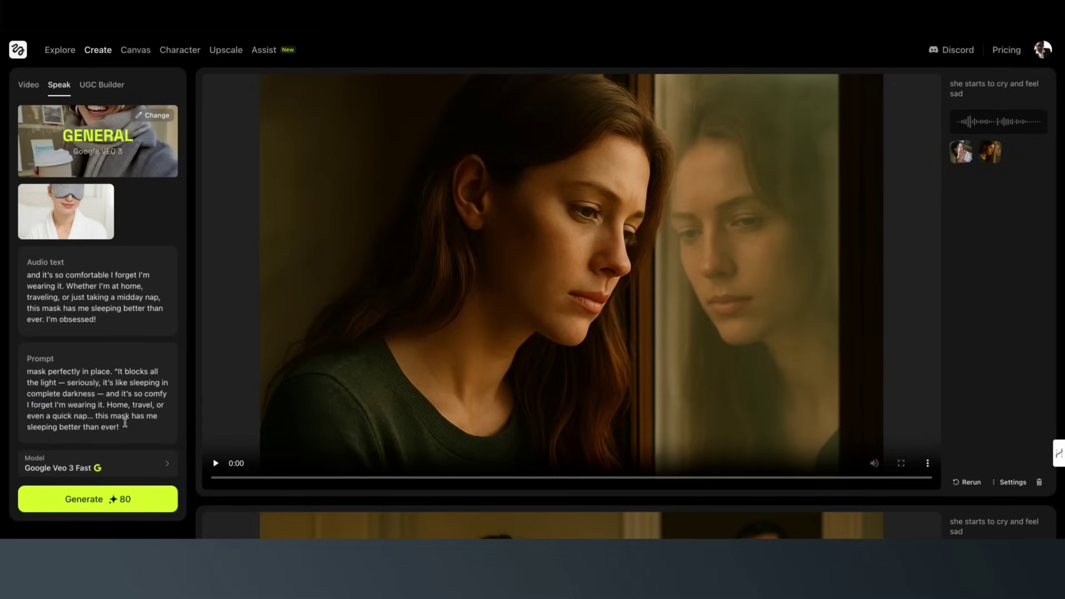
- Check the pasted action prompt and set the model back to Google Veo 3 Fast
drag(125, 423, 27, 358)
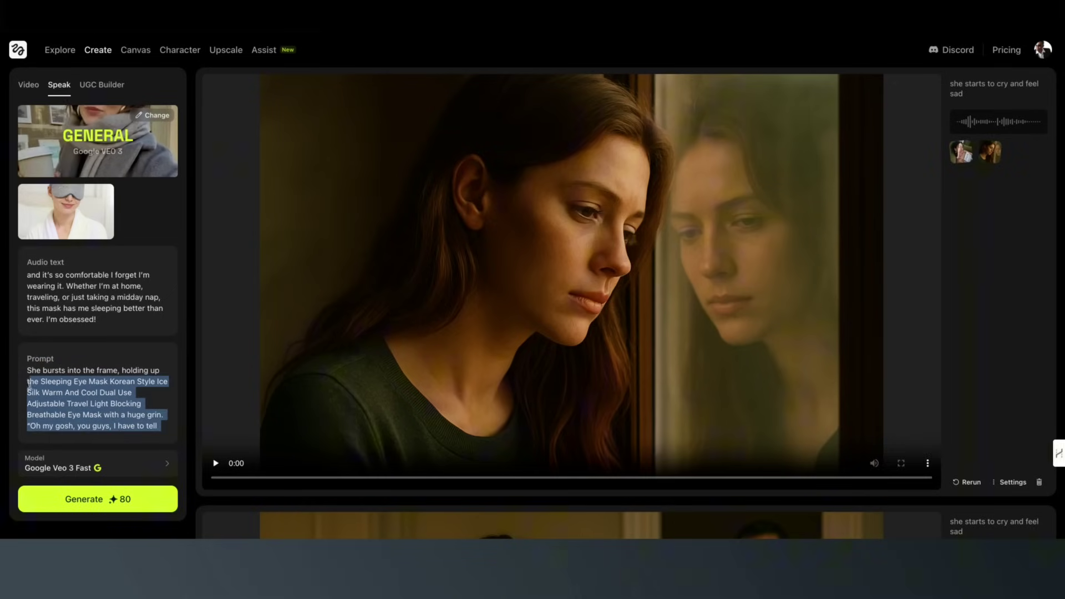
click(94, 403)
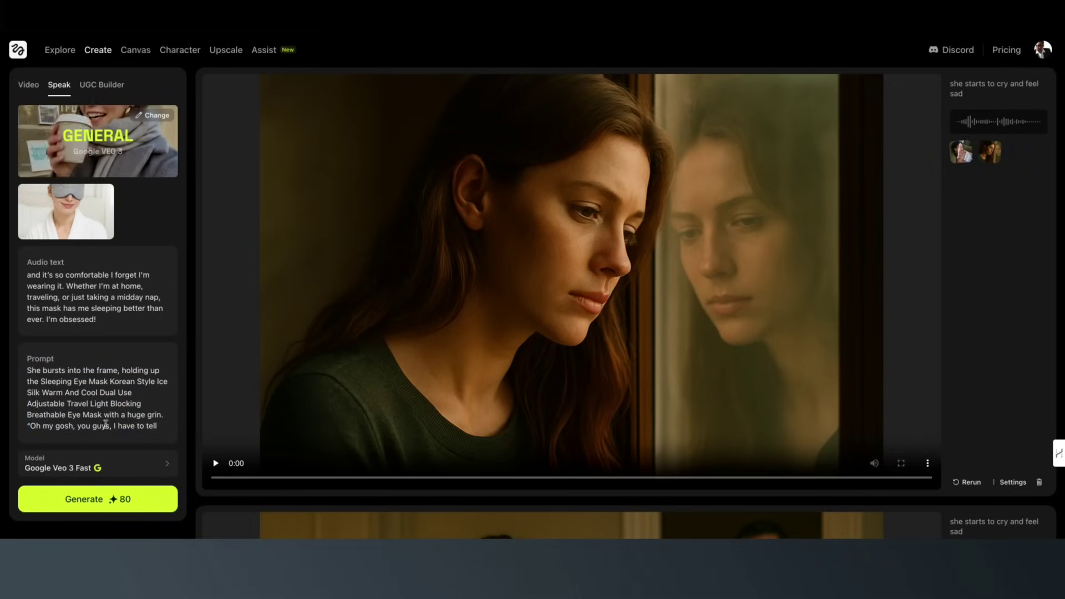
scroll(109, 416, down, 2)
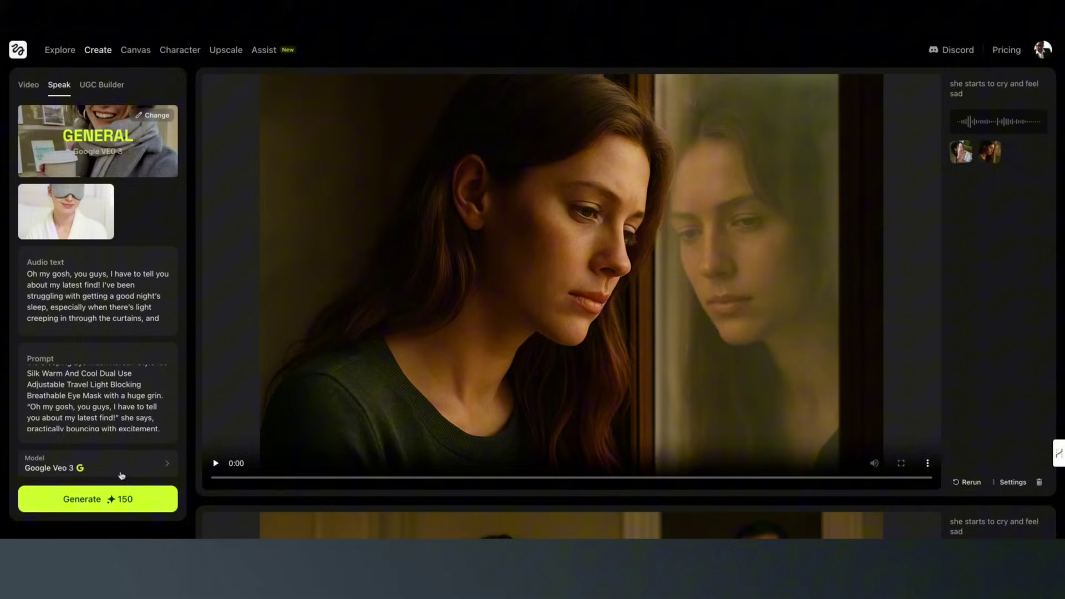
click(121, 472)
click(214, 406)
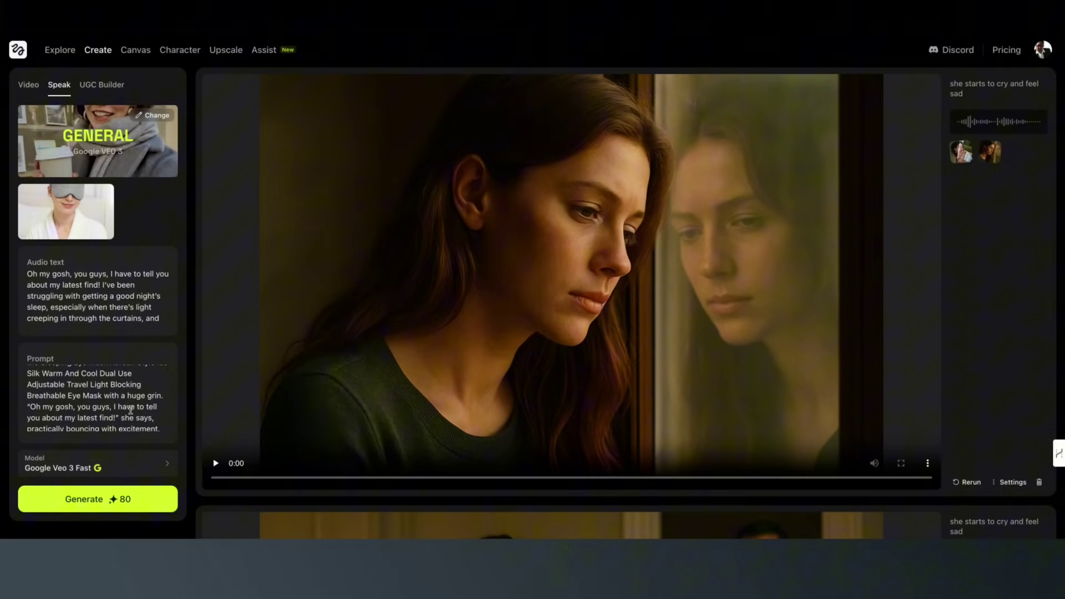
click(111, 499)
- Generate and play the eye-mask avatar video, leaving output quality at Basic
click(112, 504)
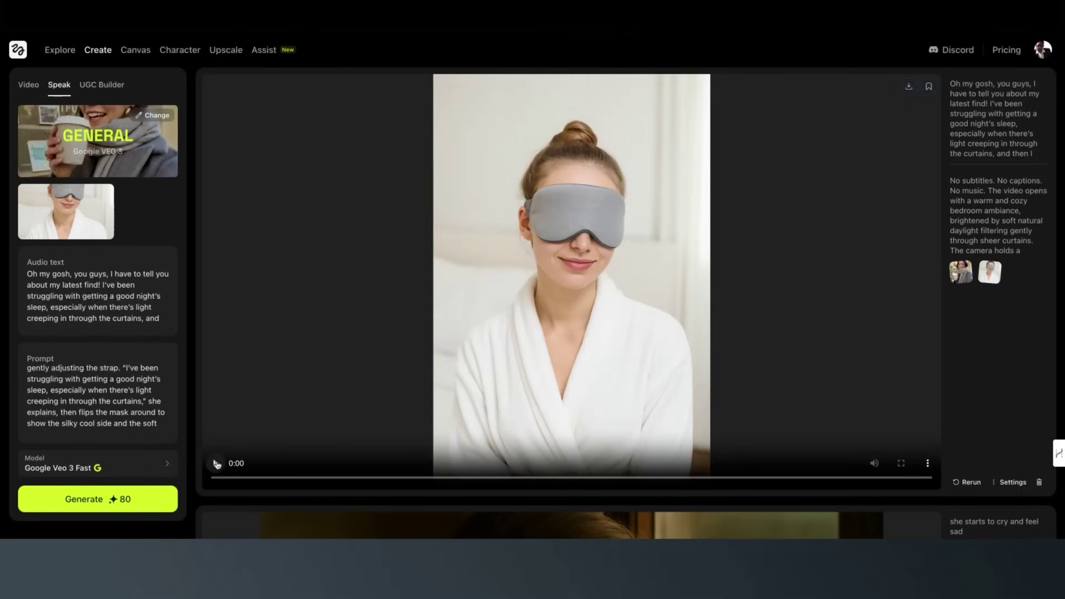
click(216, 464)
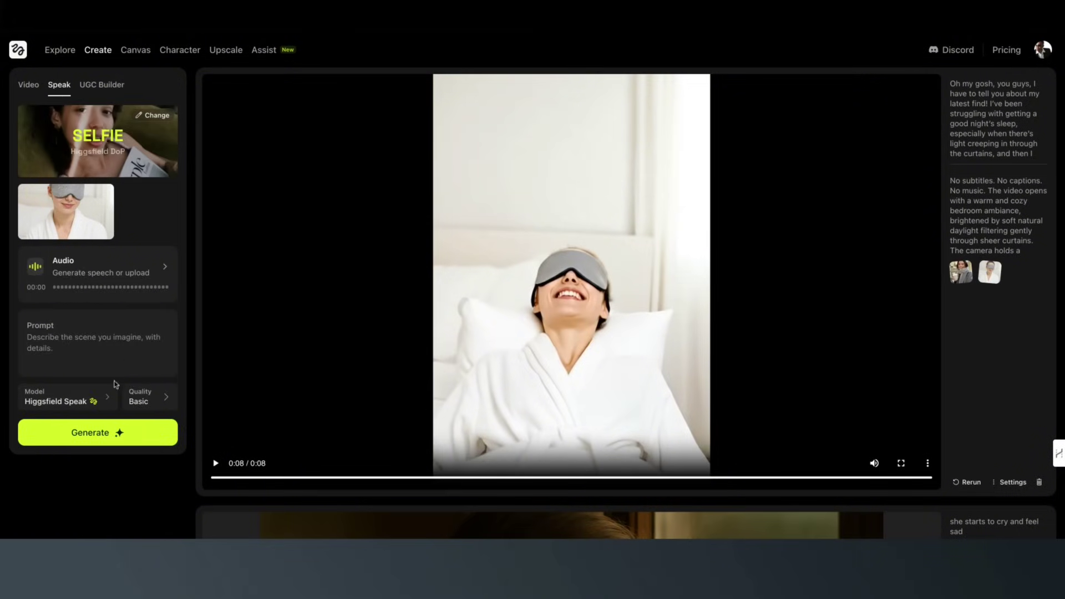
click(135, 404)
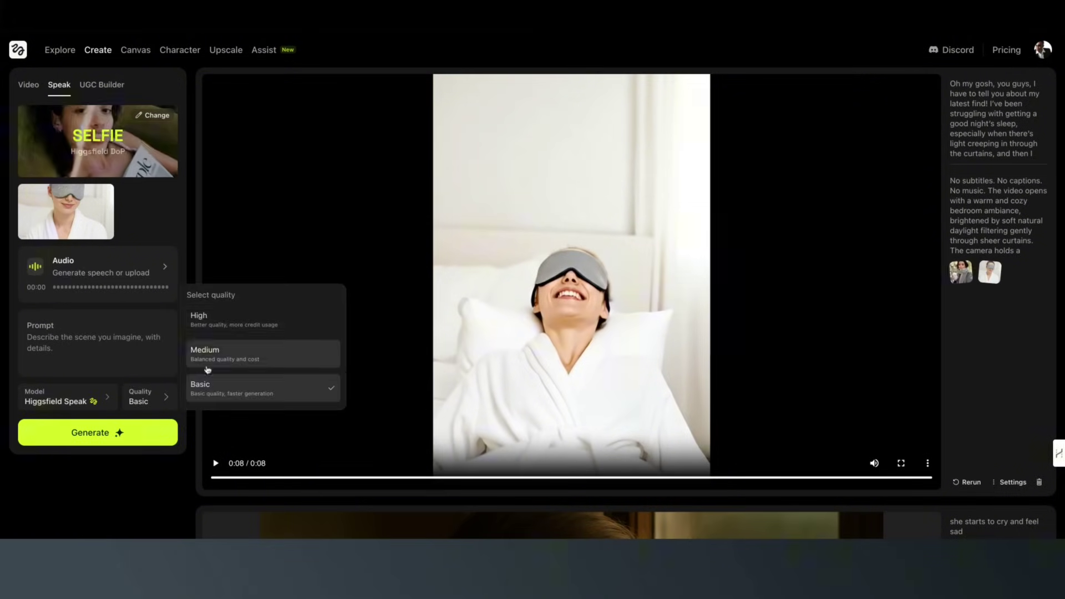
click(115, 357)
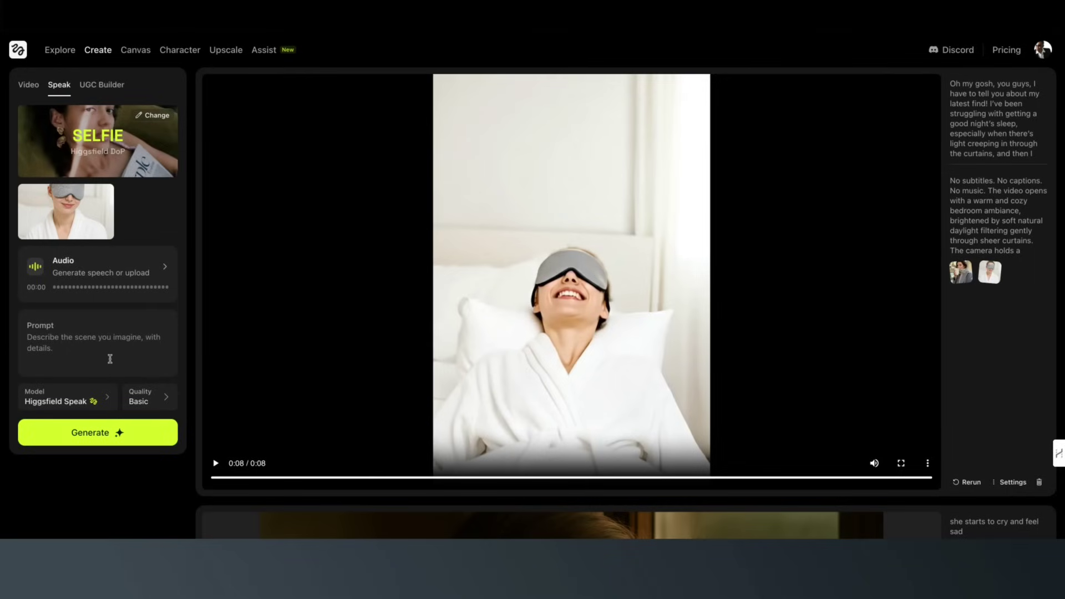
click(153, 273)
text(I've been struggling with getting a good night's sleep, then I found this Sleeping Eye Mask, It's a game-changer!)
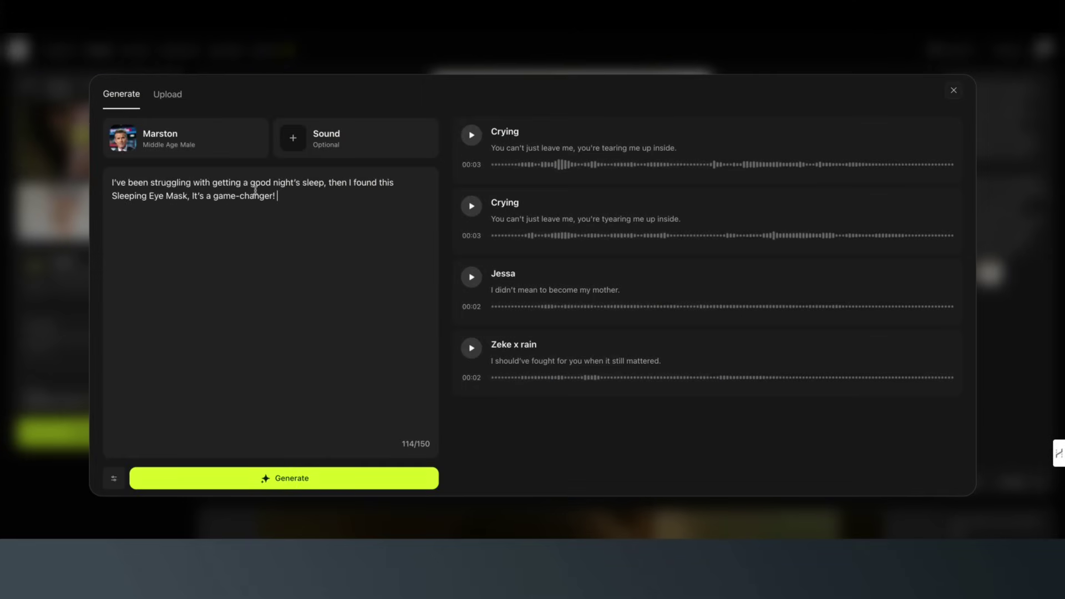
- Preview Erika and Mila among the Beauty voices, pick Joanna, and generate the line
click(219, 151)
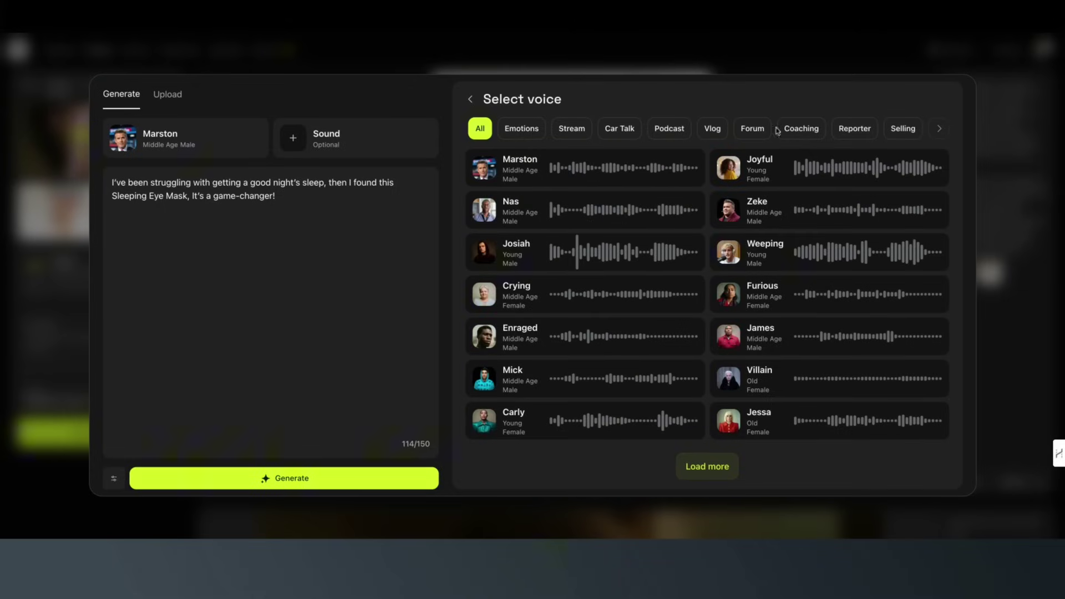
click(941, 130)
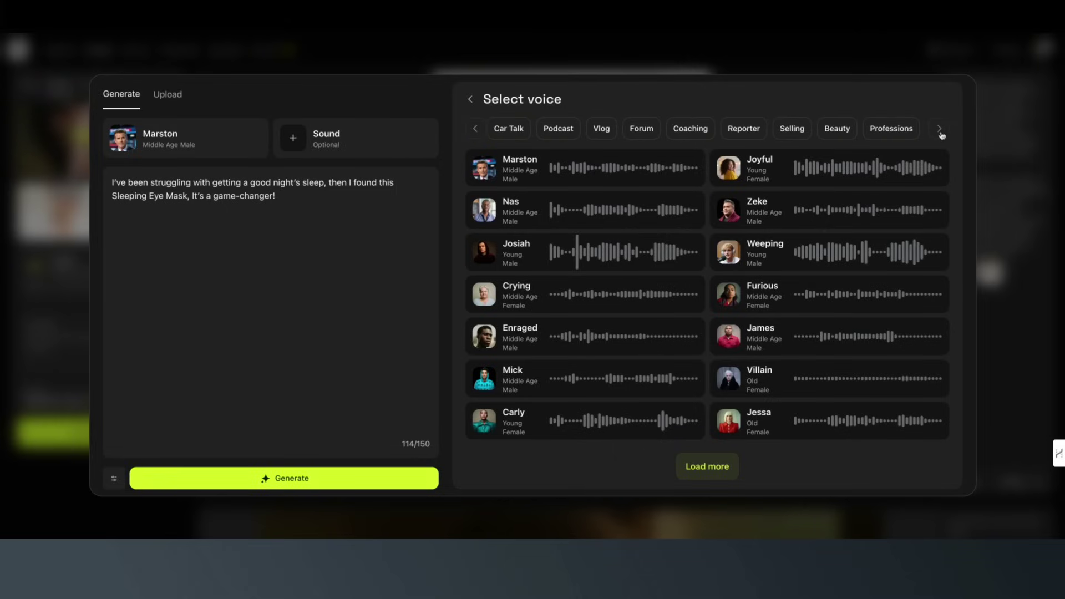
click(941, 130)
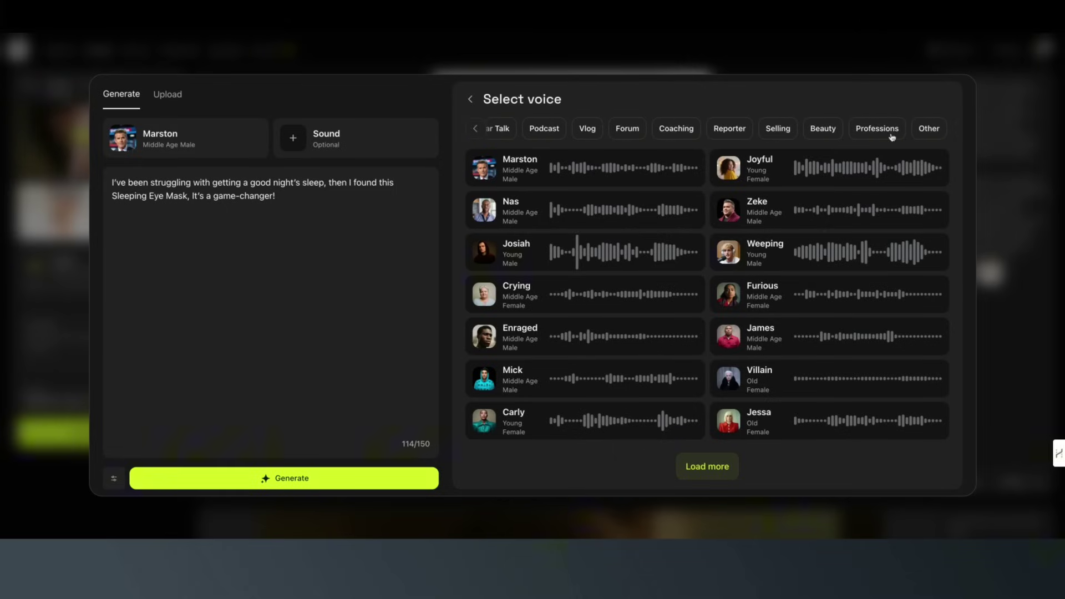
click(824, 129)
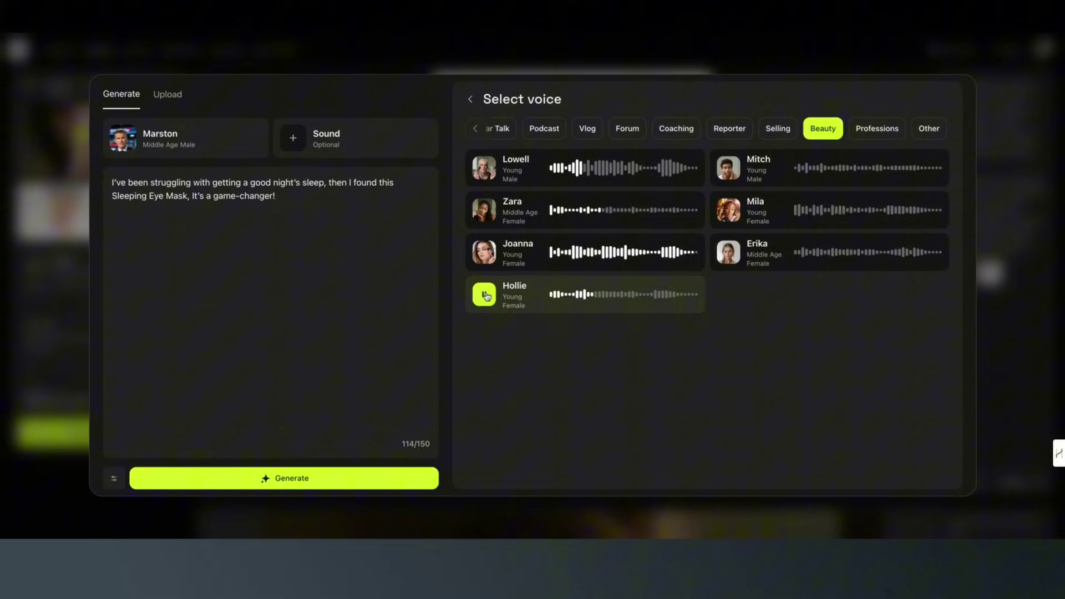
click(729, 253)
click(729, 212)
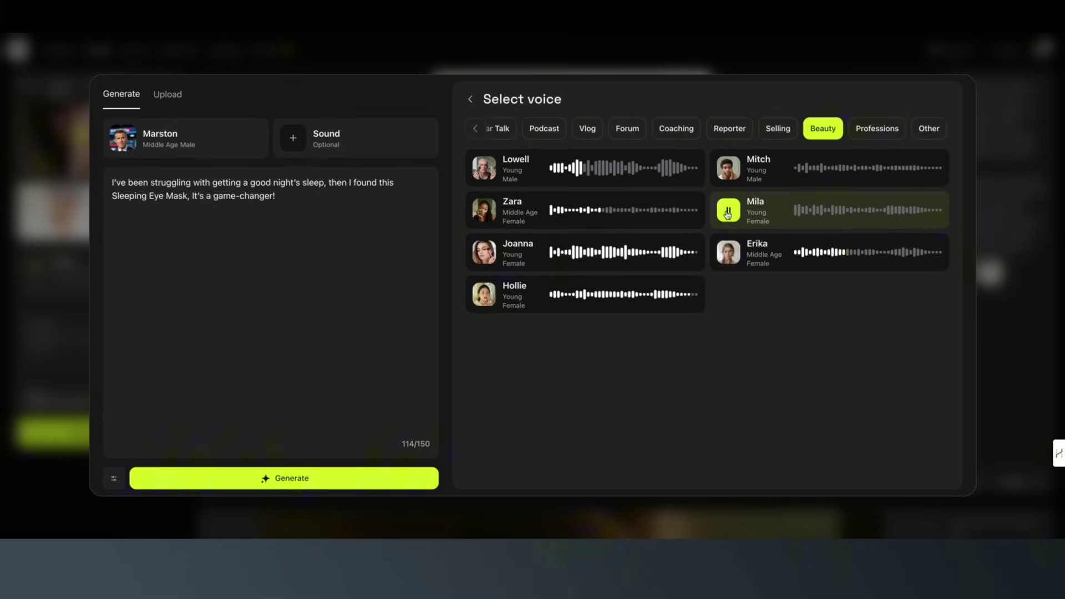
click(603, 254)
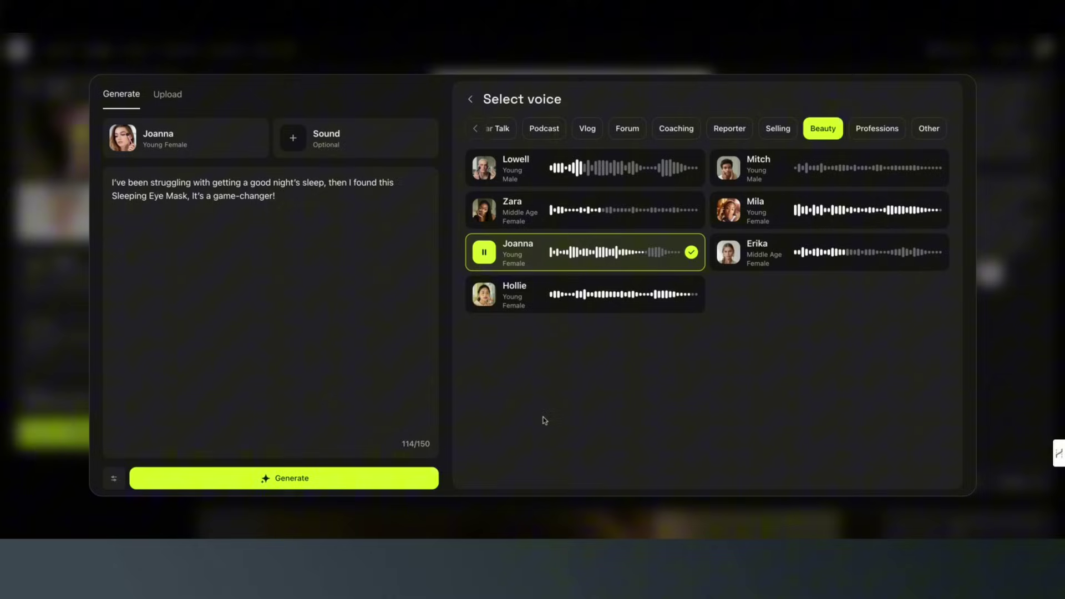
click(366, 485)
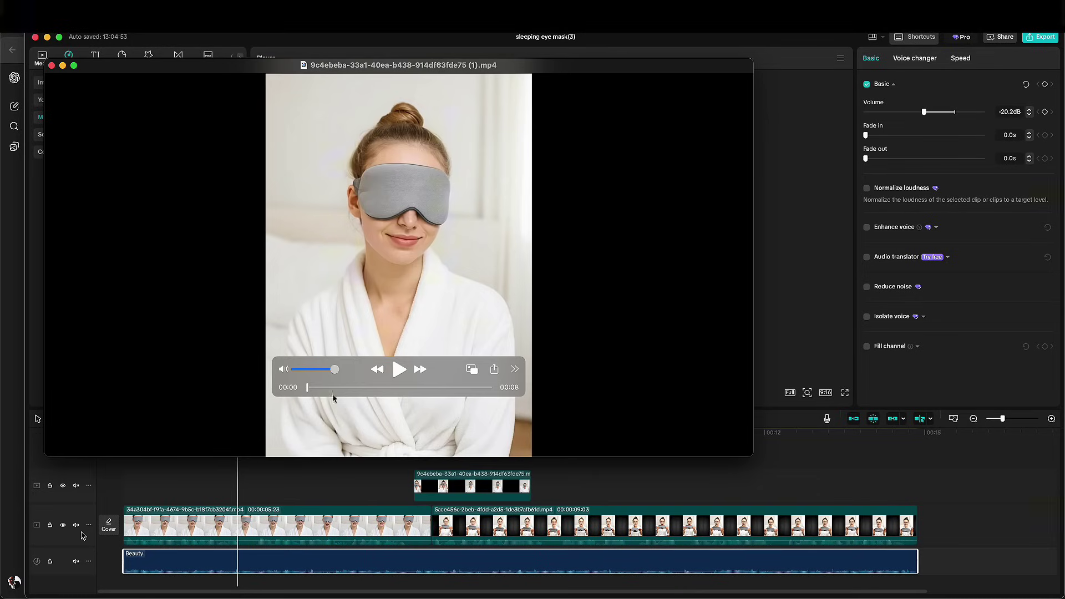
- Copy the QuickTime frame at about 00:04 of the woman holding up the grey mask
mouse_move(339, 392)
mouse_down()
mouse_move(468, 385)
mouse_move(395, 401)
mouse_up()
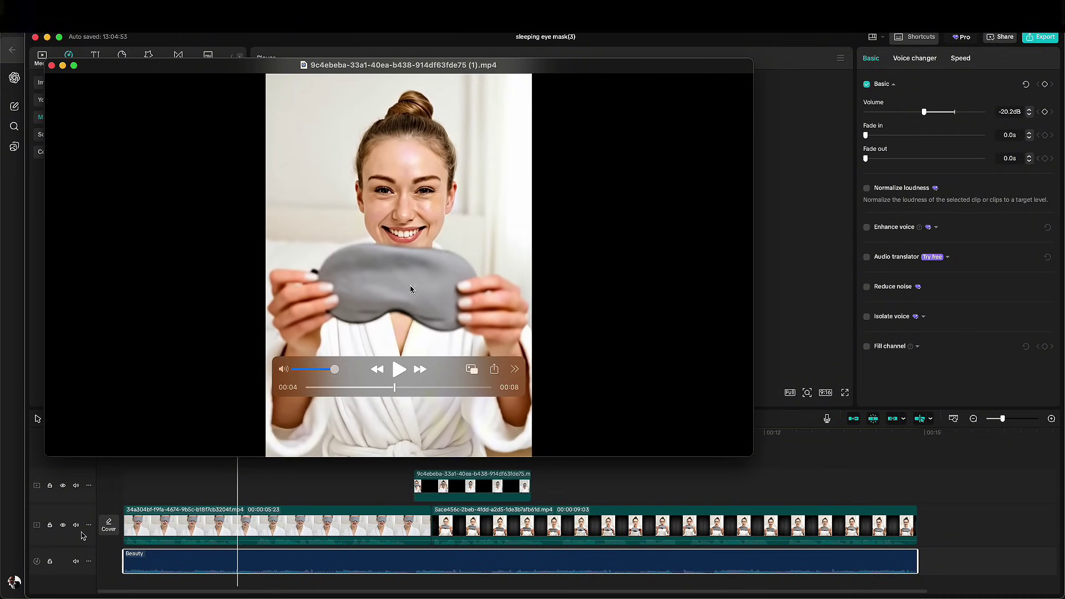
right_click(466, 286)
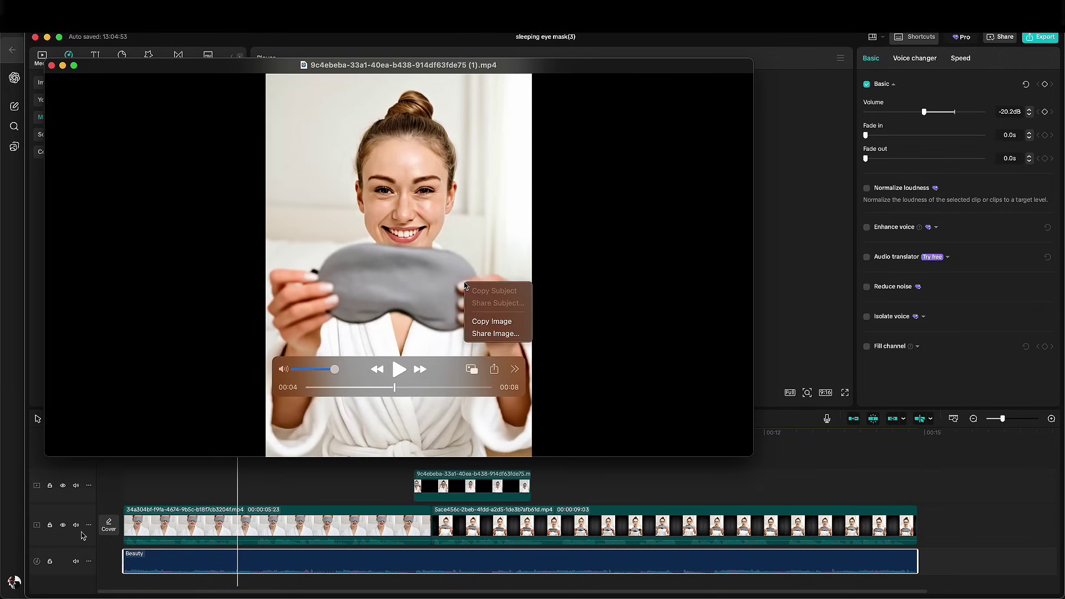
click(493, 327)
mouse_move(571, 324)
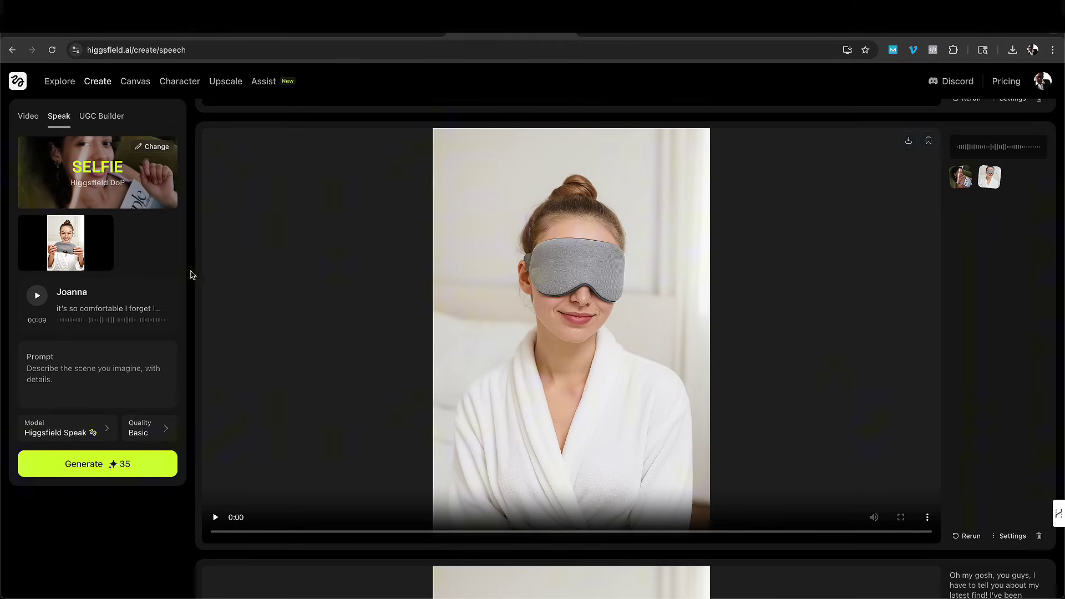
- Swap in the copied mask-holding still and play the 9-second Joanna-voiced clip
click(116, 217)
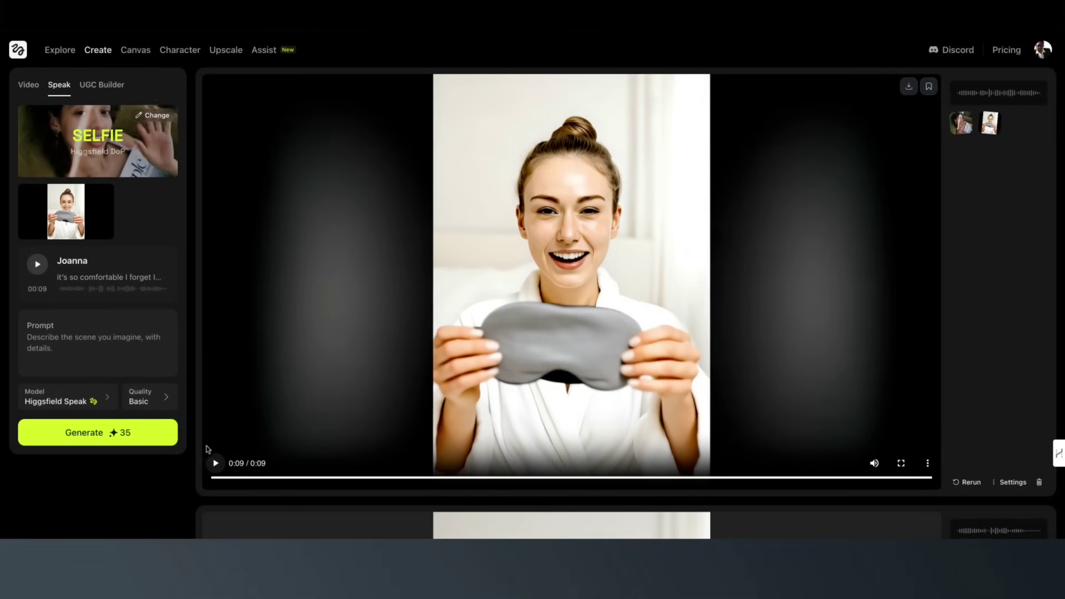
click(215, 463)
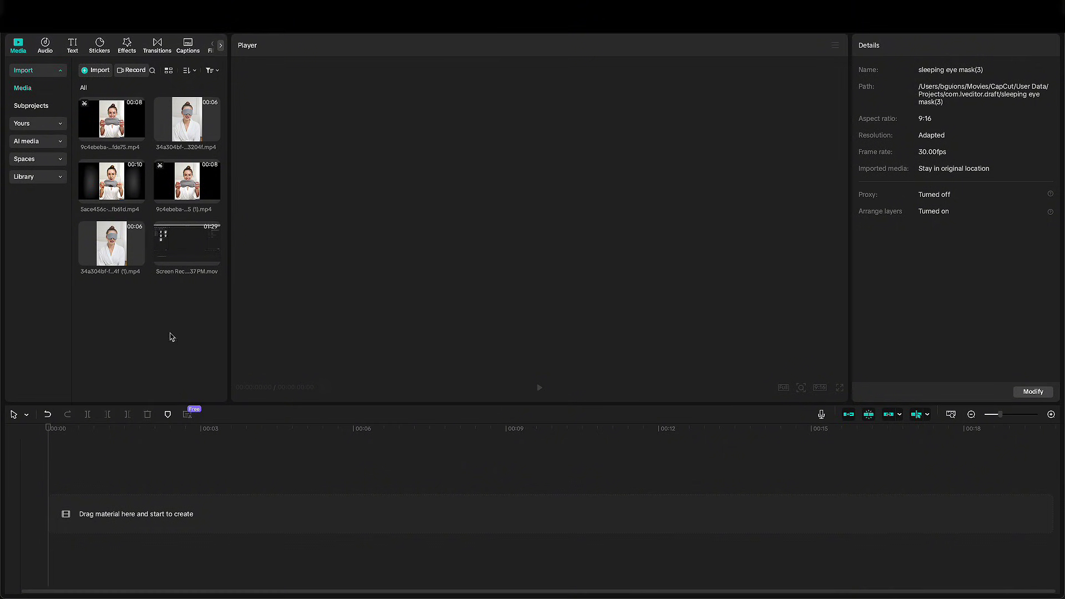
- Place the mask-on clip on the timeline and scale it to about 121%
click(175, 126)
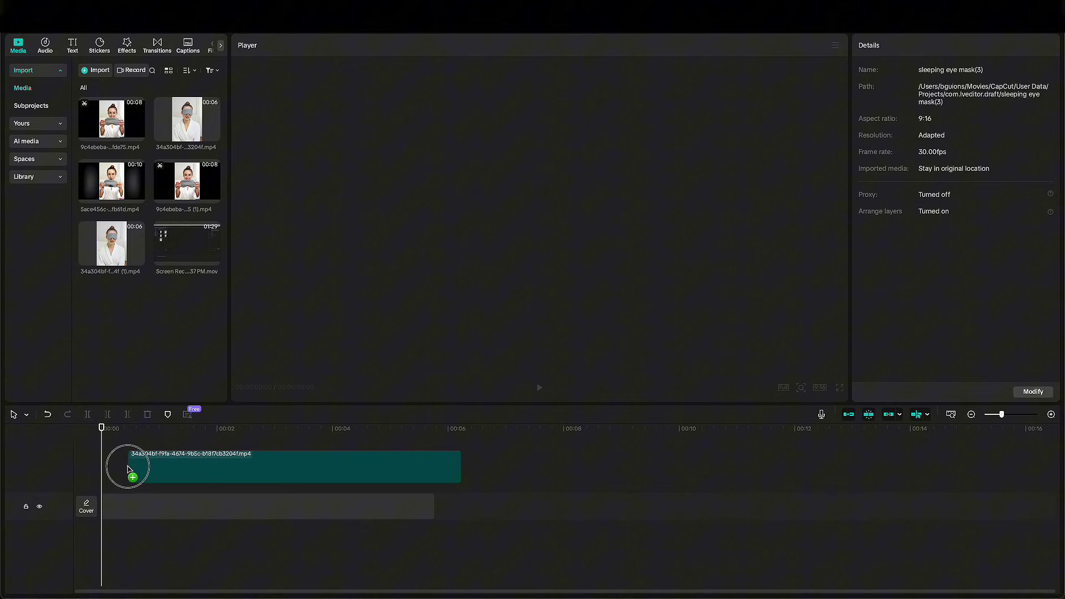
mouse_move(187, 127)
mouse_down()
mouse_move(115, 449)
mouse_move(142, 431)
mouse_up()
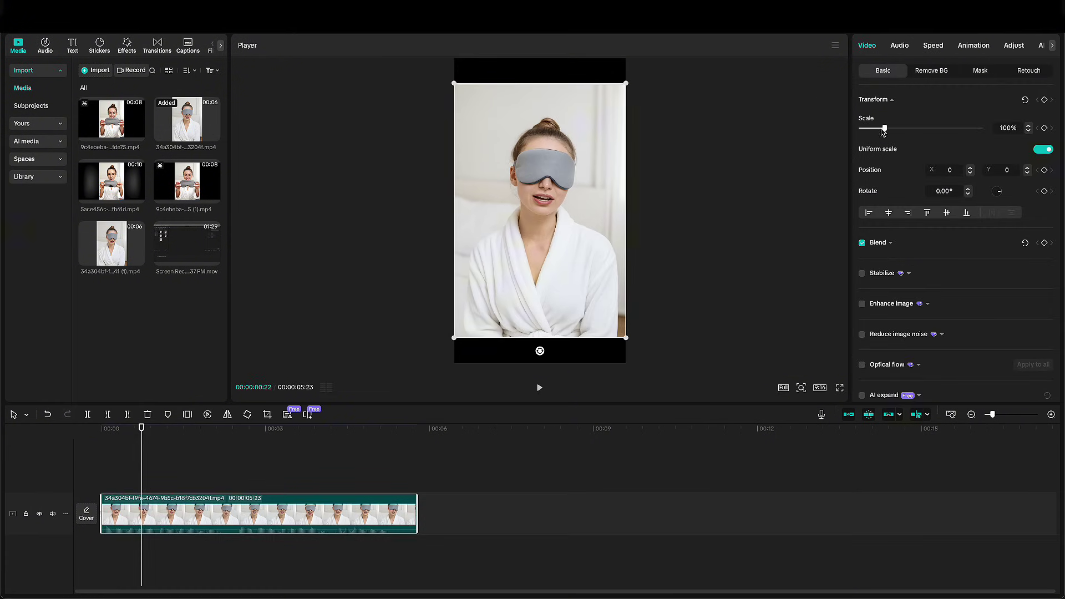
drag(883, 131, 890, 131)
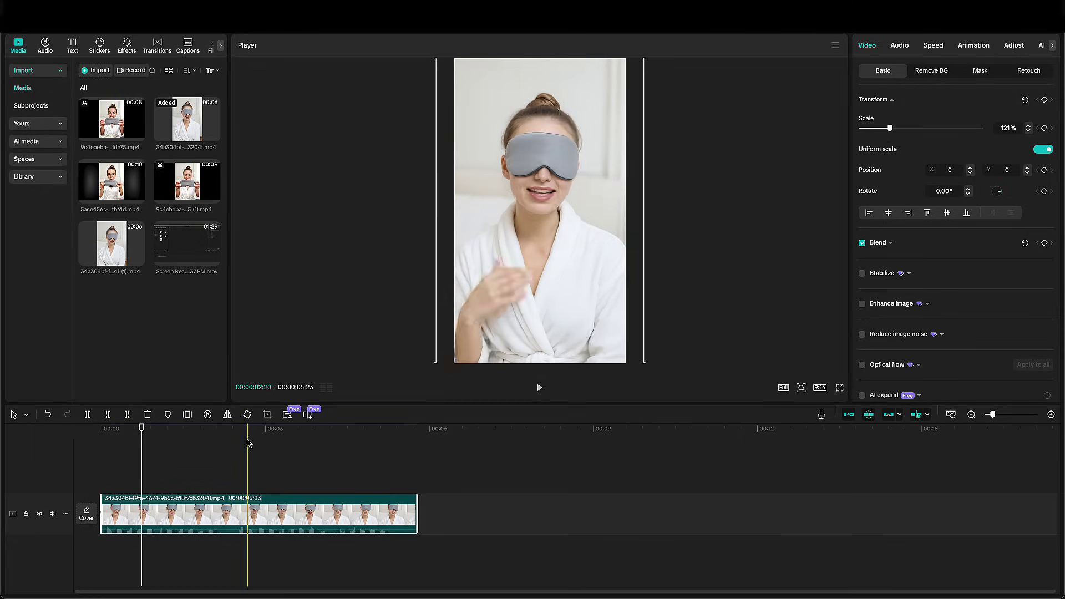
click(417, 446)
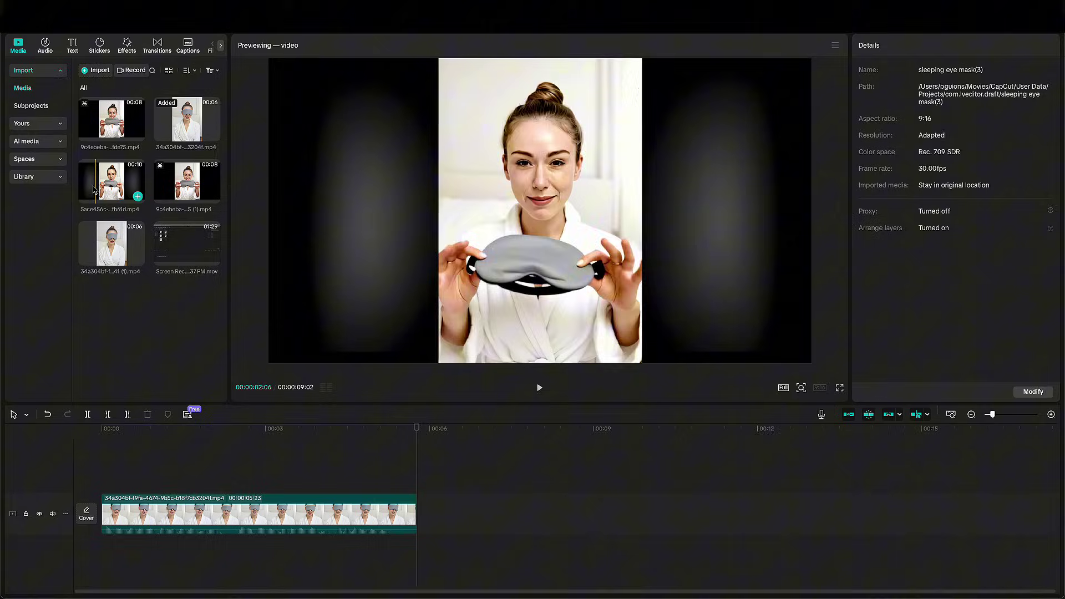
mouse_move(112, 182)
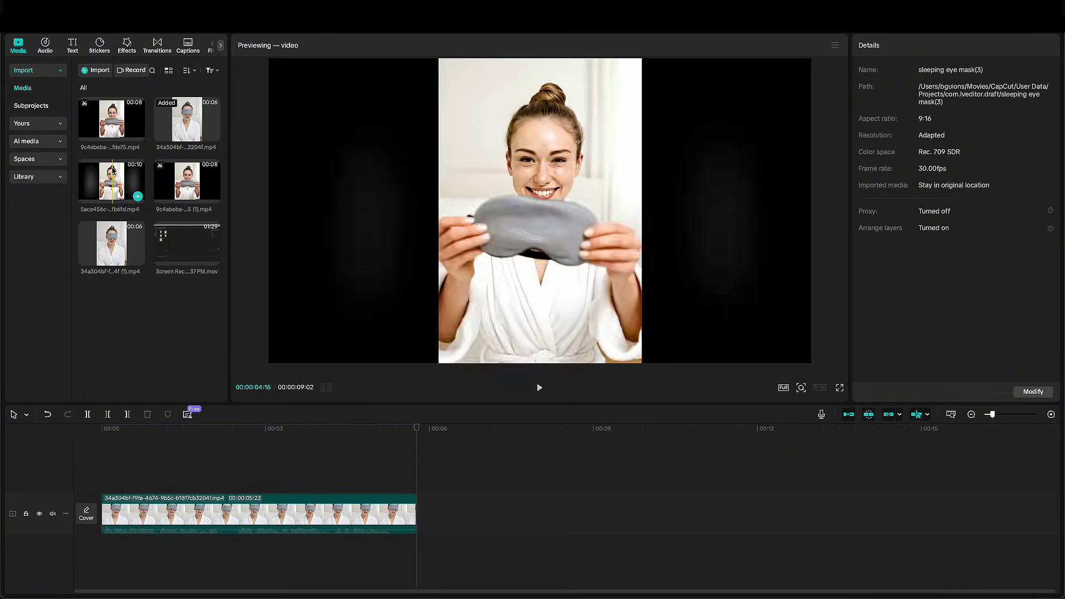
- Append the mask-holding clip after it and scale it up to fill the frame
drag(117, 183, 441, 508)
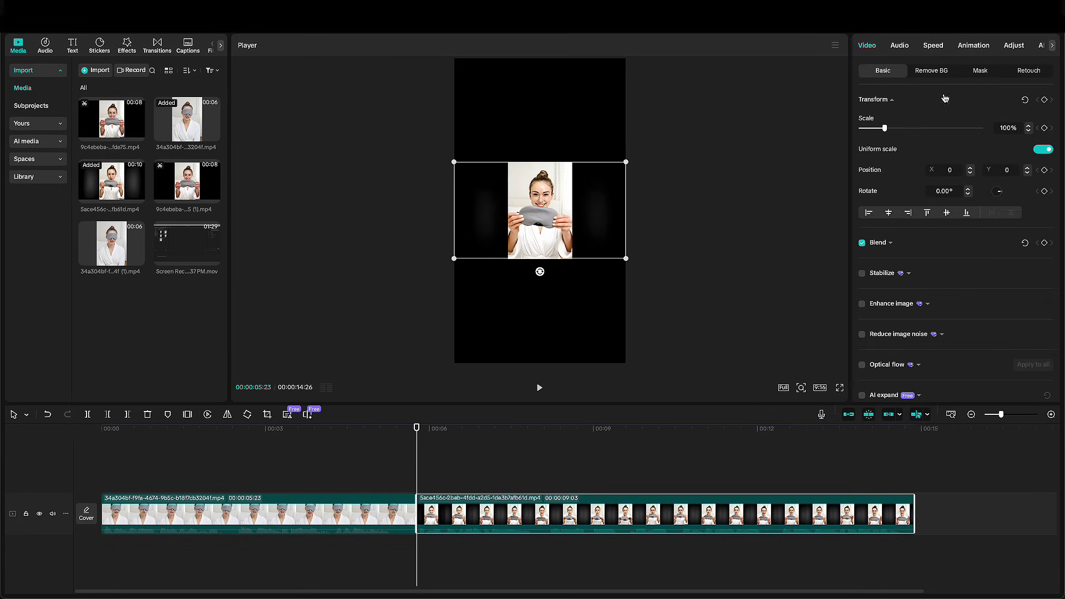
drag(890, 137, 938, 137)
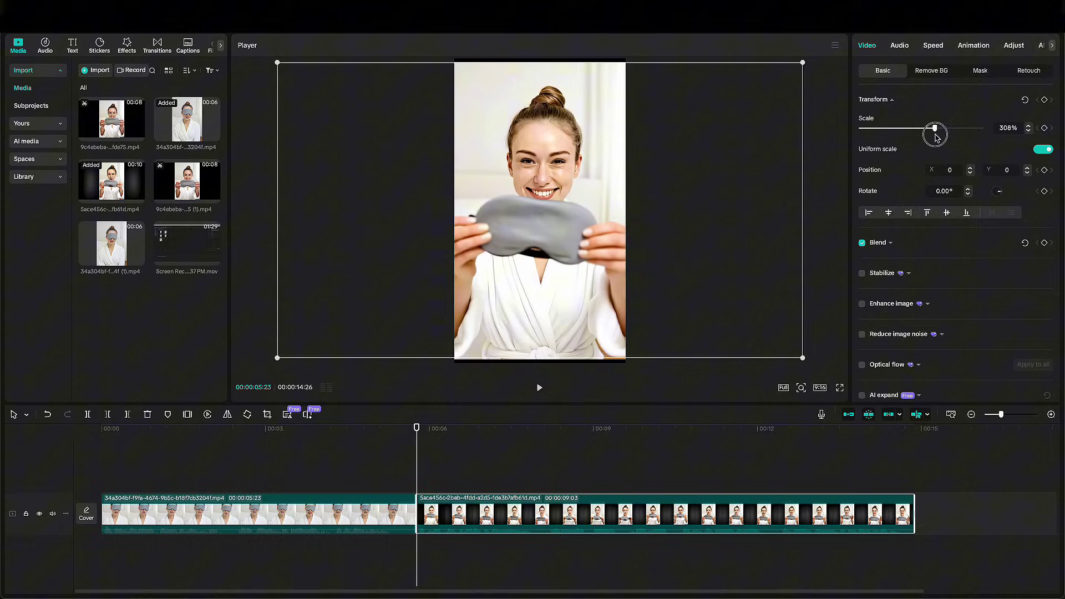
click(518, 466)
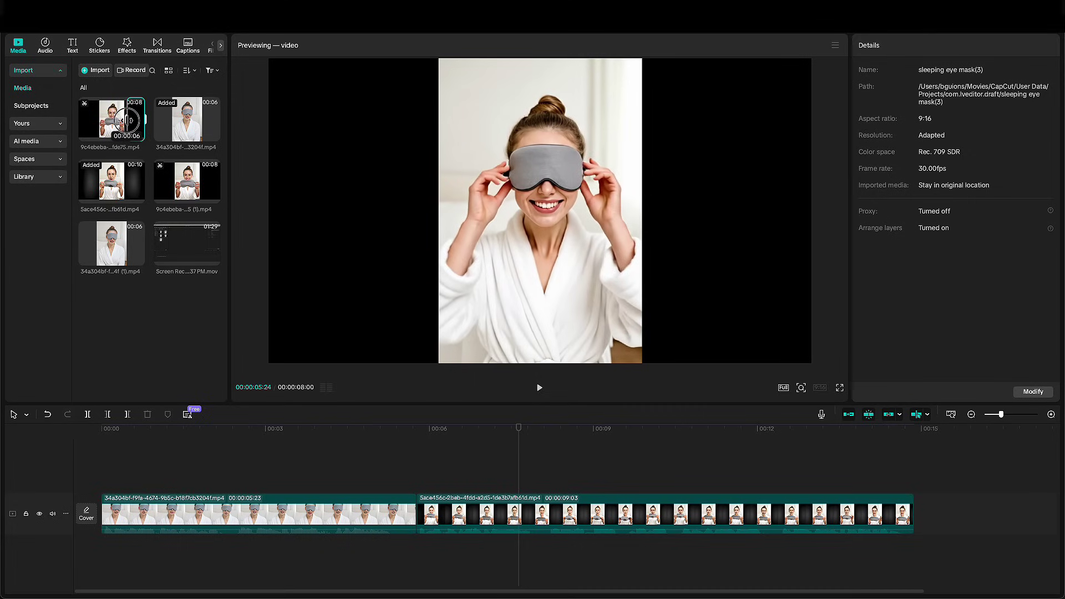
- Overlay clip 9c4ebeba above the main track near 00:05, scaled to about 306%
drag(127, 121, 400, 481)
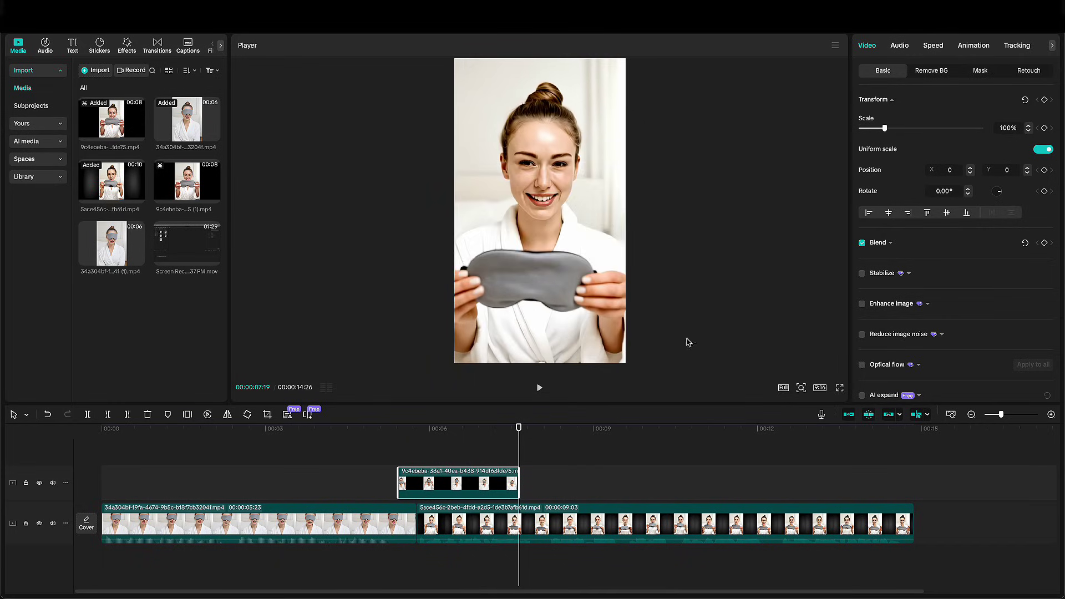
click(486, 428)
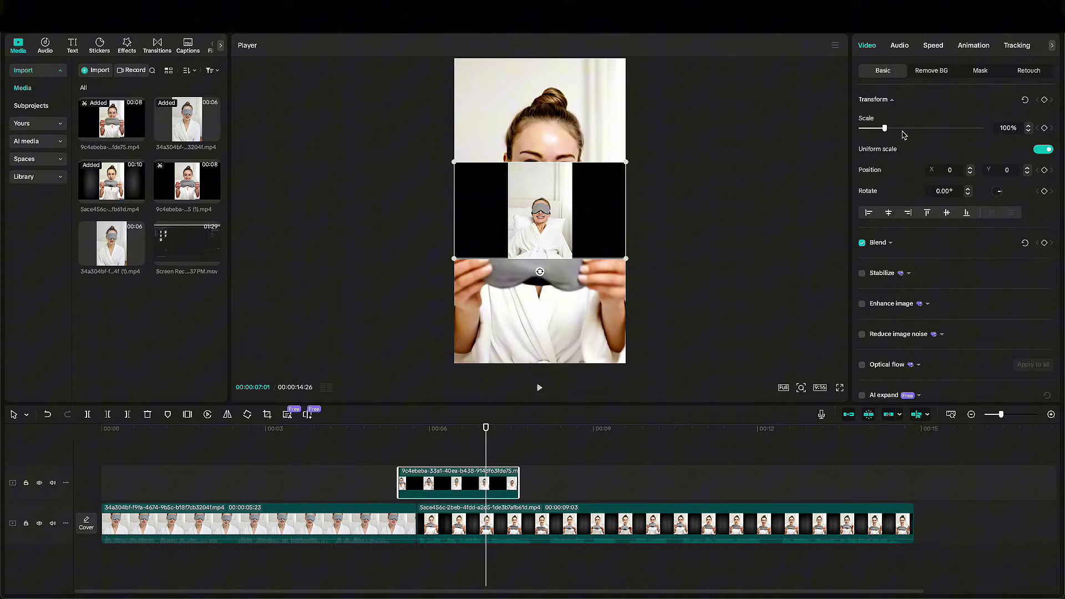
drag(903, 133, 939, 128)
mouse_move(486, 428)
mouse_down()
mouse_move(342, 428)
mouse_move(549, 437)
mouse_move(514, 433)
mouse_up()
click(363, 451)
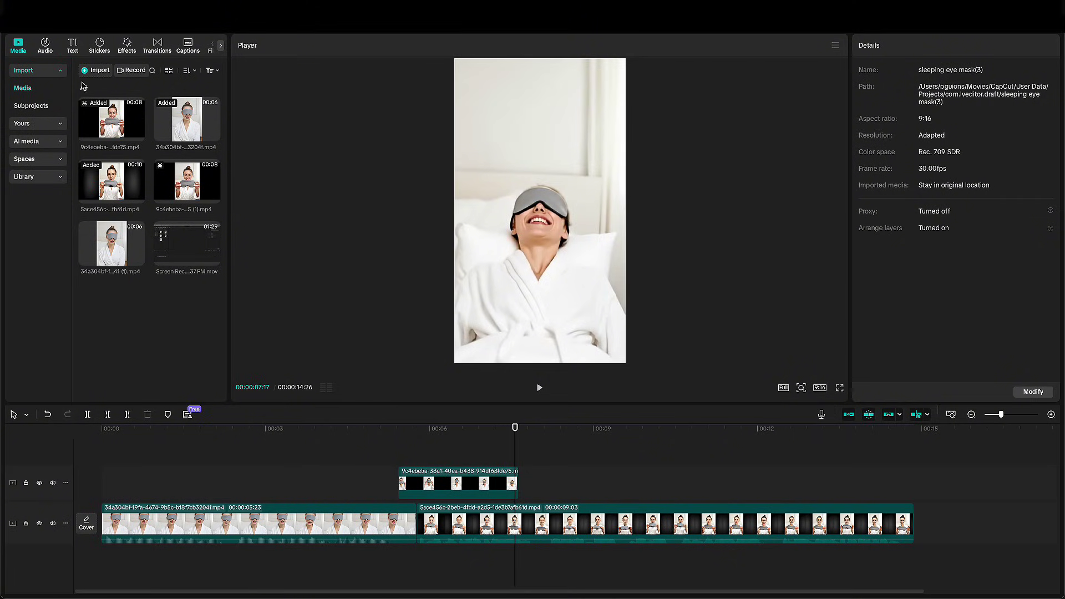
- Search the Audio library for 'beauty' and preview Ember's Beauty track
click(50, 52)
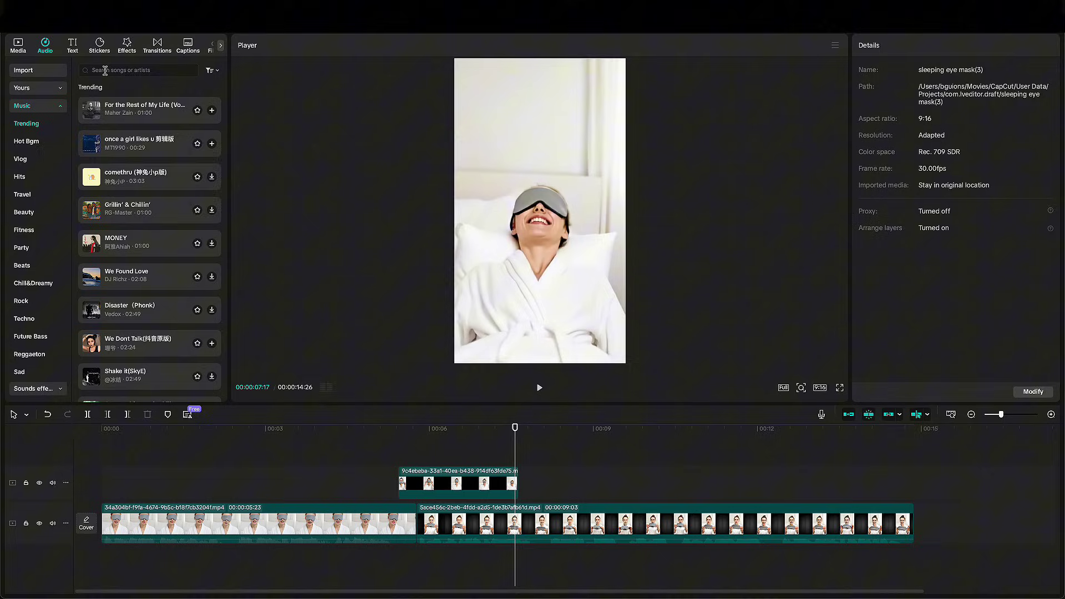
click(106, 71)
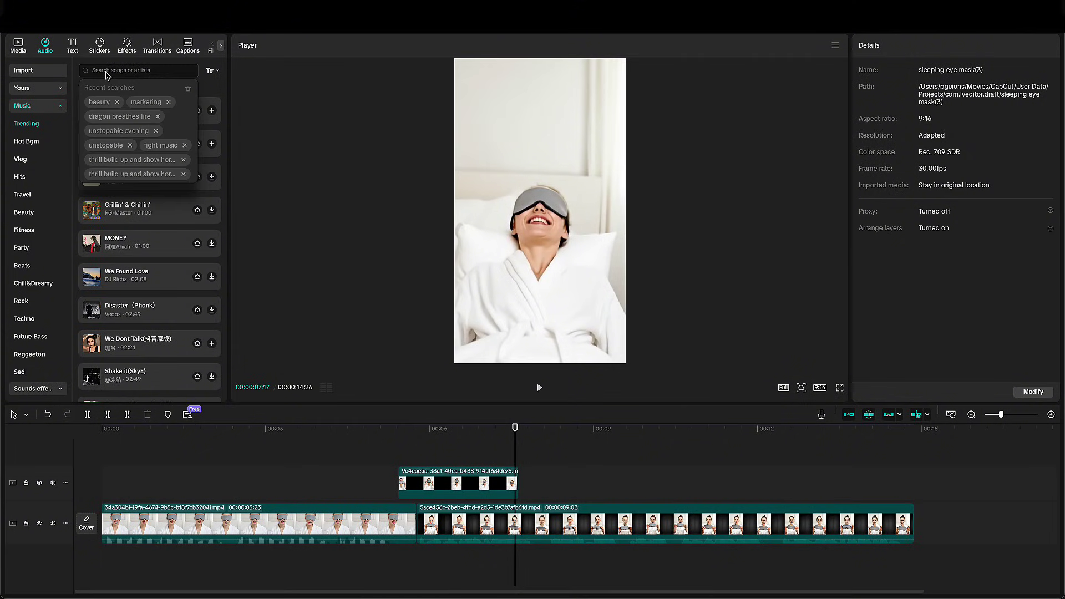
text(beauty)
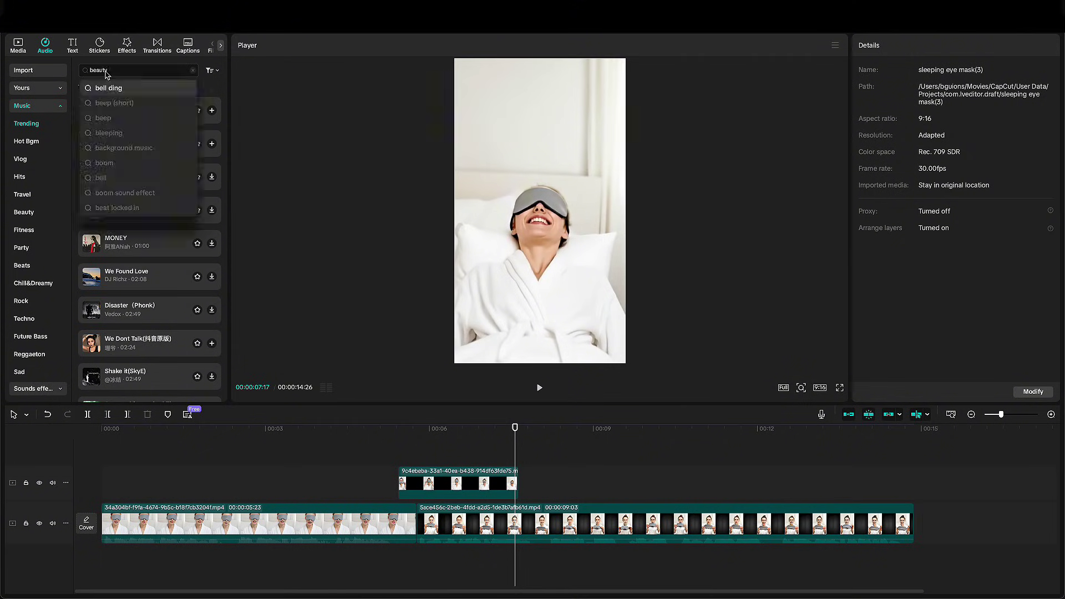
key(Return)
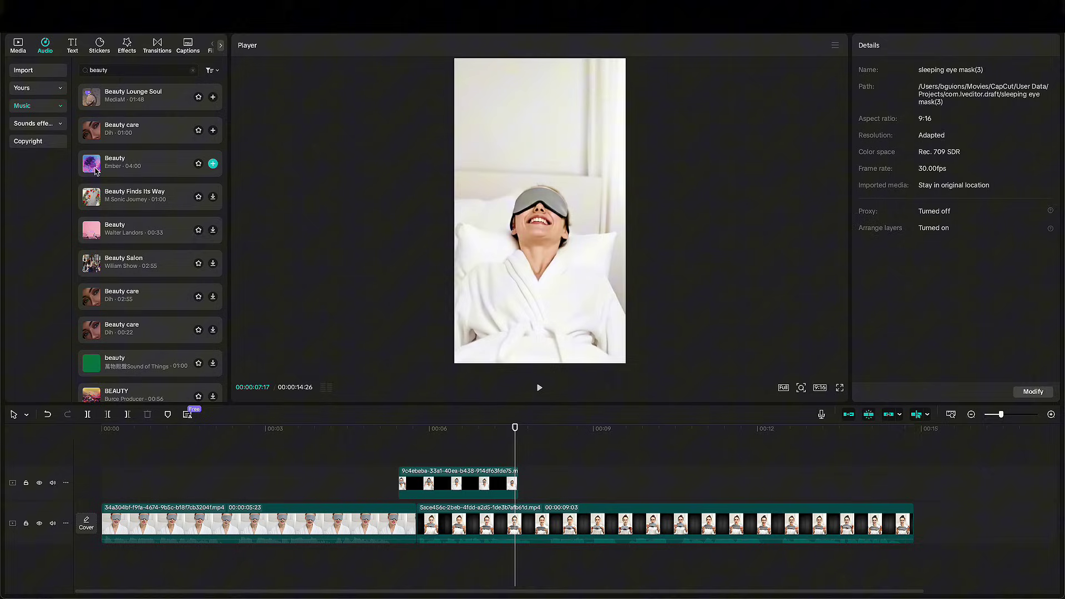
click(95, 169)
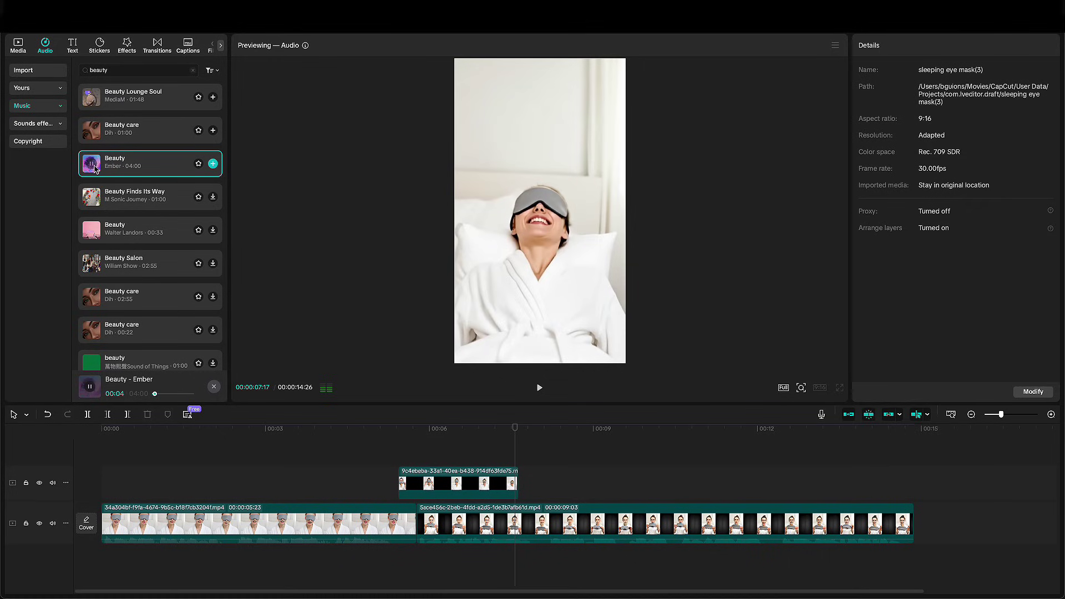
- Lay the Beauty track under the clips, trimmed at the video's end, at -20.2 dB
drag(133, 163, 104, 563)
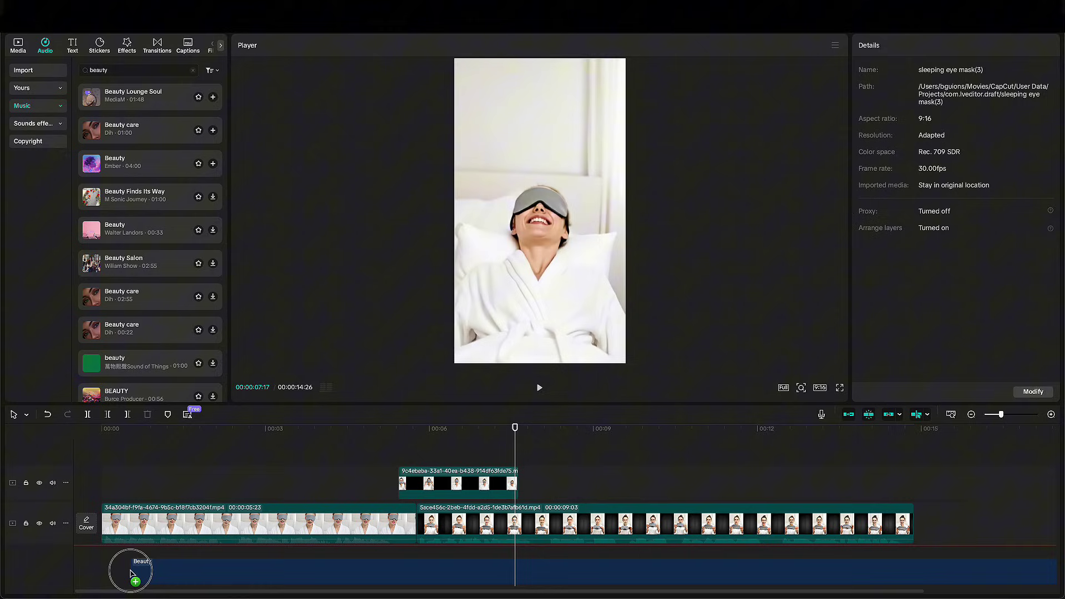
drag(143, 505, 946, 581)
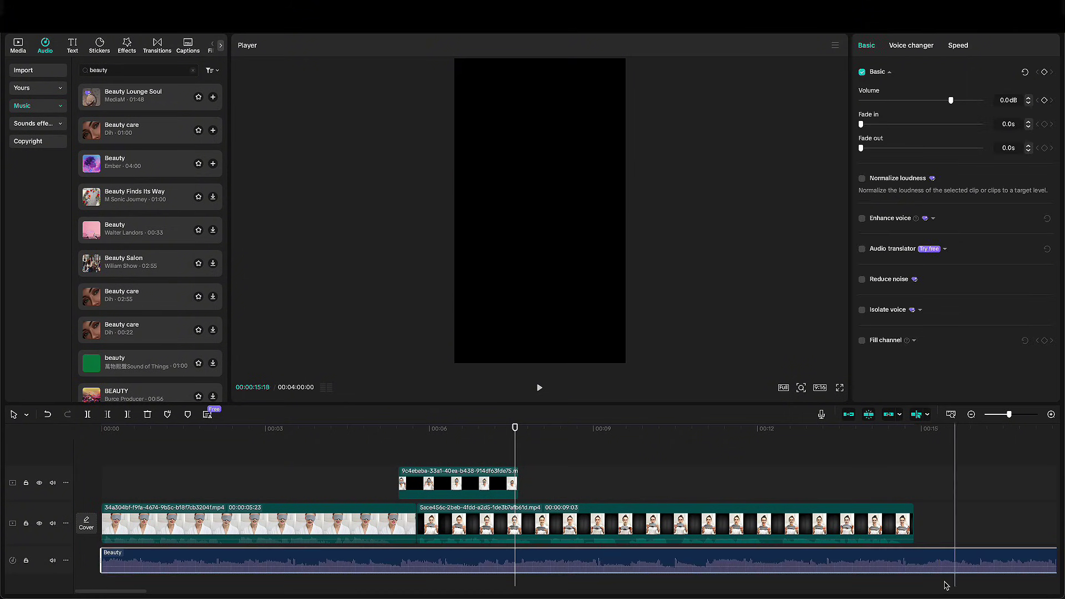
click(915, 564)
key(Delete)
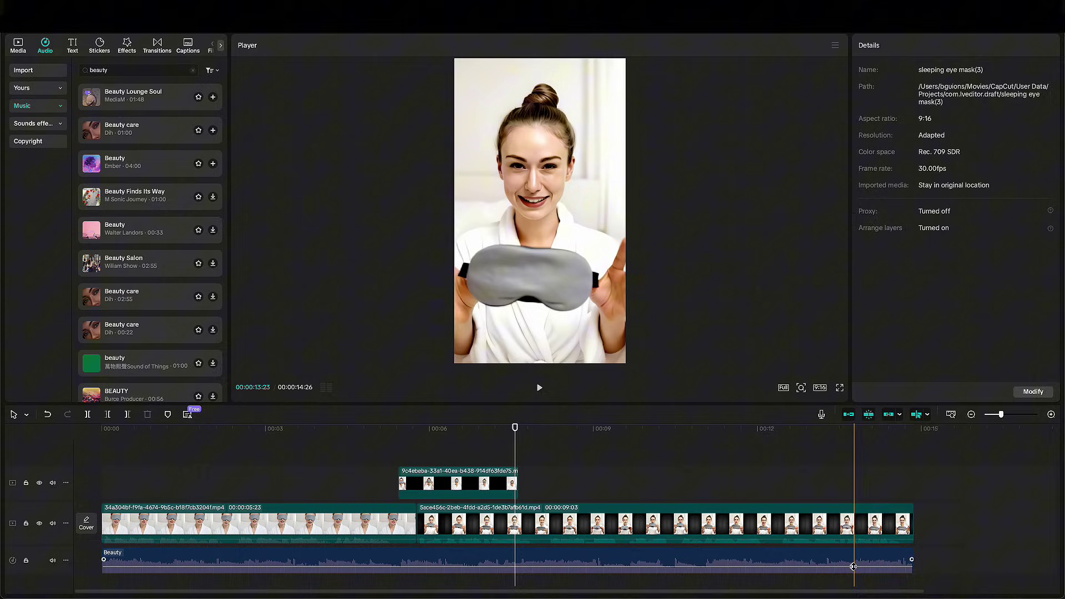
drag(854, 566, 853, 572)
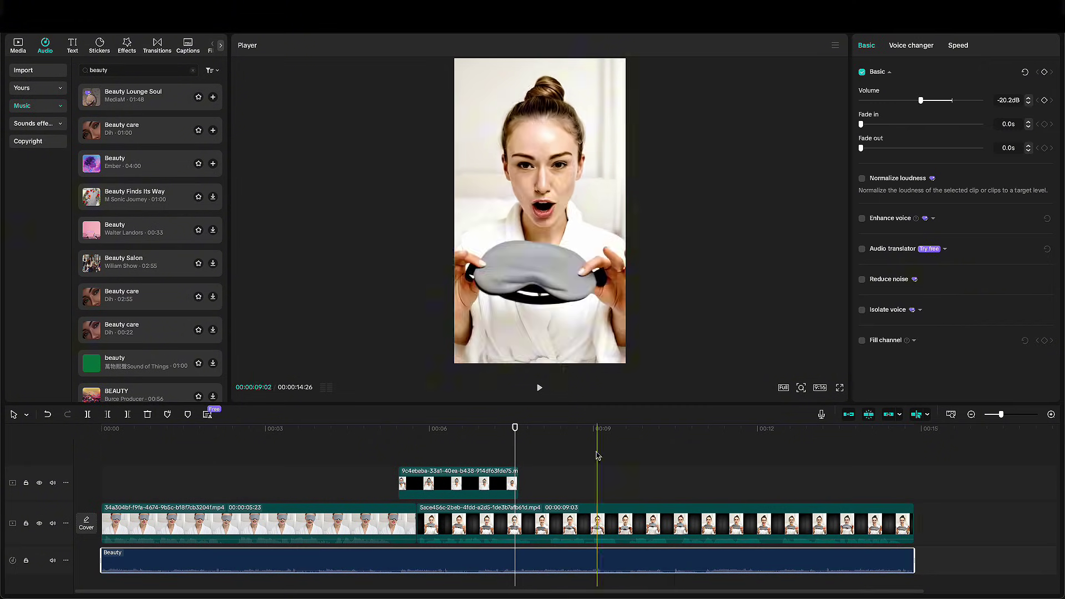
mouse_move(533, 430)
mouse_down()
mouse_move(345, 510)
mouse_move(52, 534)
mouse_up()
- Play the ad from the opening mask shot, with the overlay slowed to 0.8x
key(space)
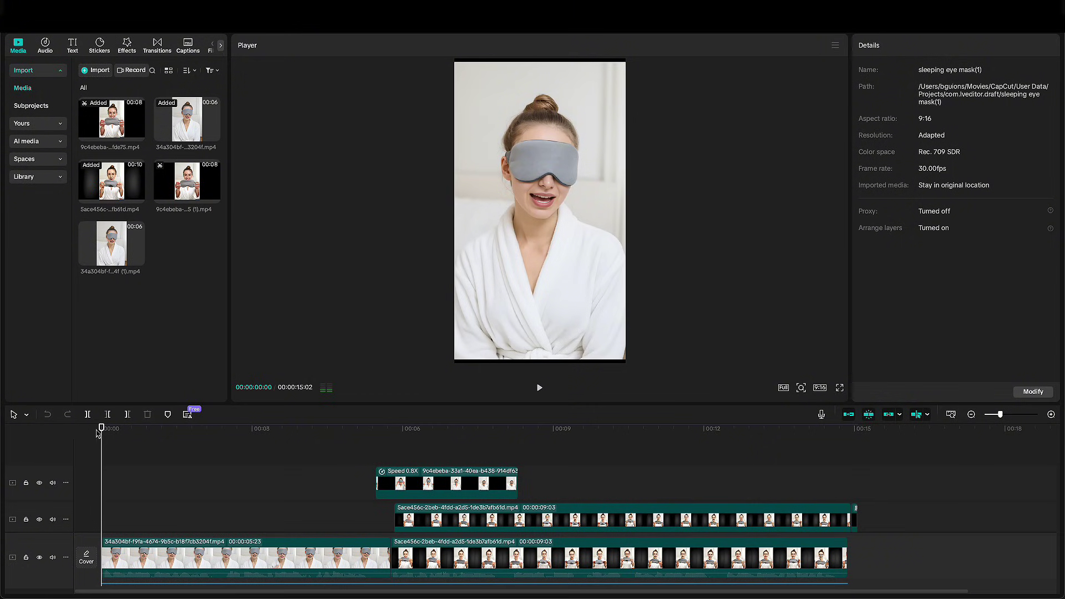
- Play the roughly 15-second finished ad from 00:00 in the preview
key(space)
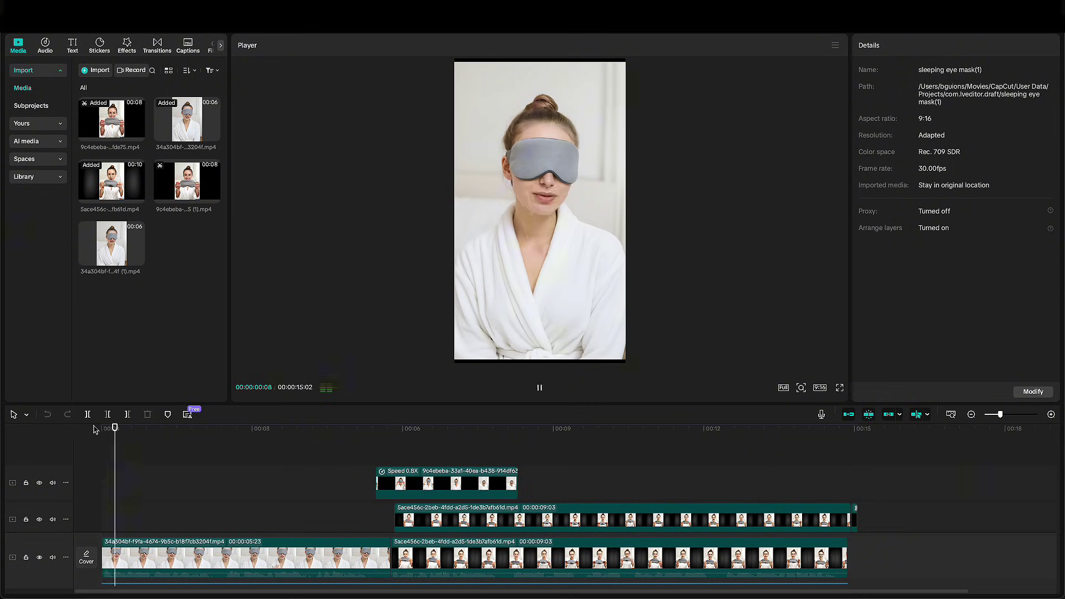